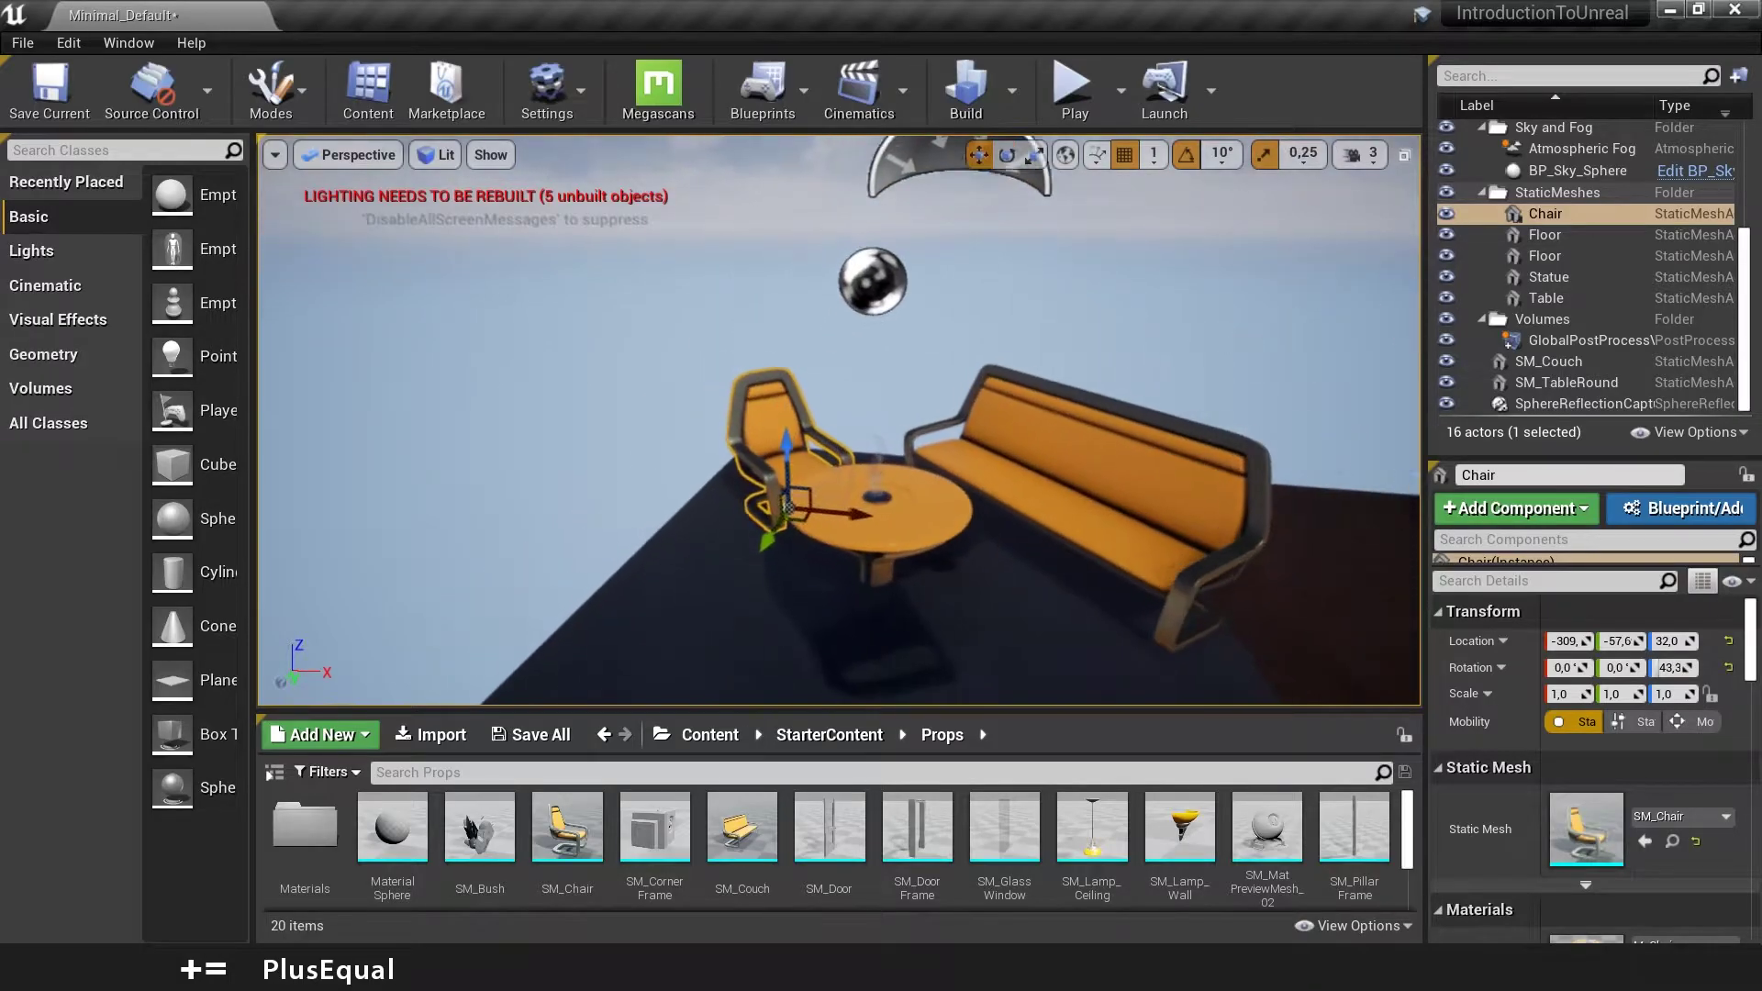
Examine the selected chair and its X, Y and Z movement axes from several viewing angles
key(q)
key(e)
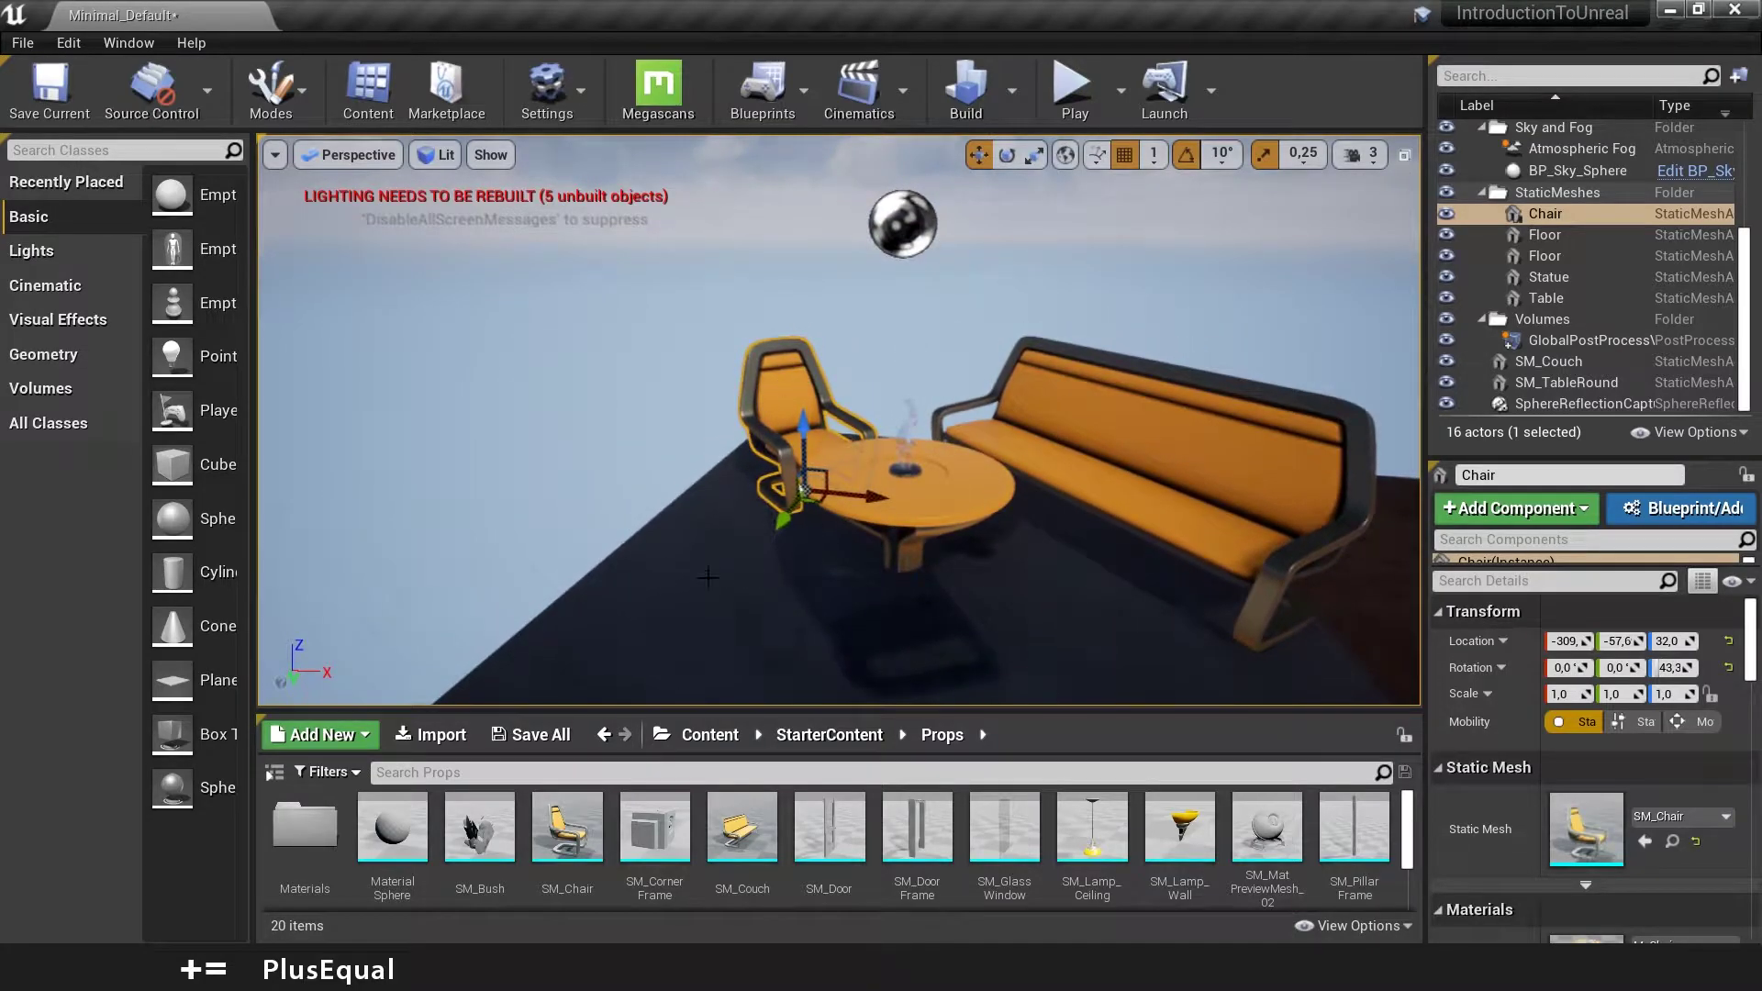
key(s)
mouse_move(945, 413)
right_down()
mouse_move(942, 443)
mouse_move(960, 440)
right_up()
right_drag(531, 580, 531, 580)
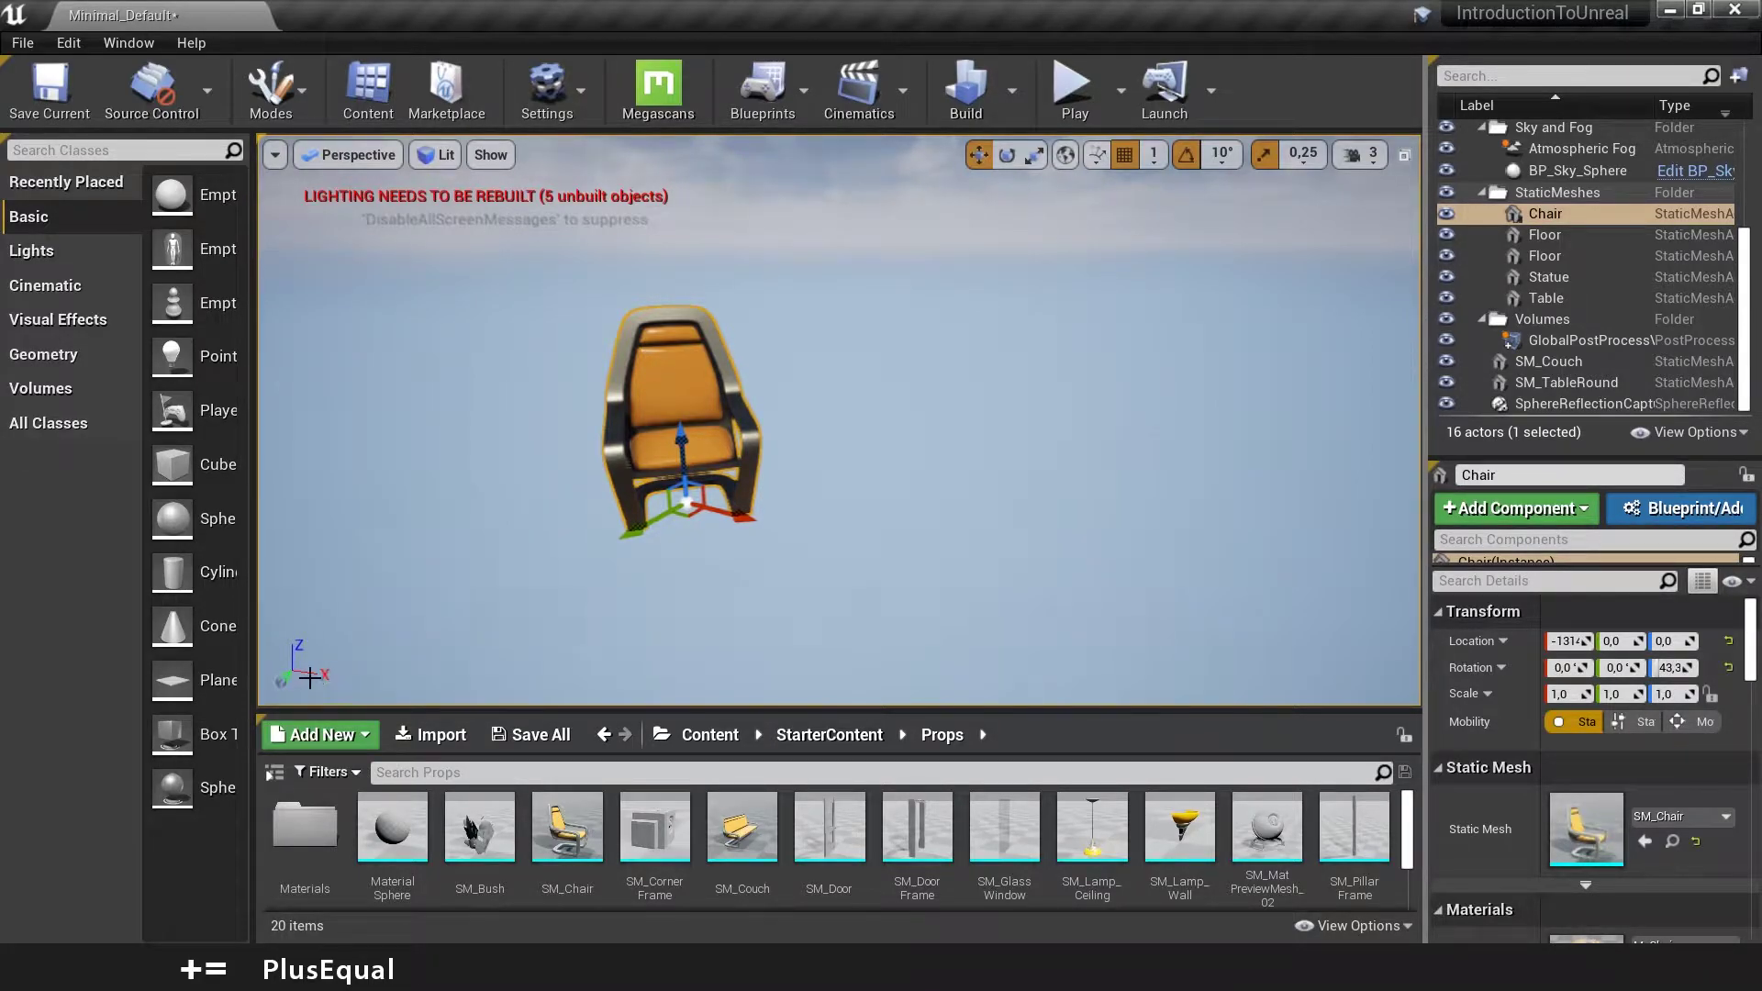
right_drag(356, 673, 325, 677)
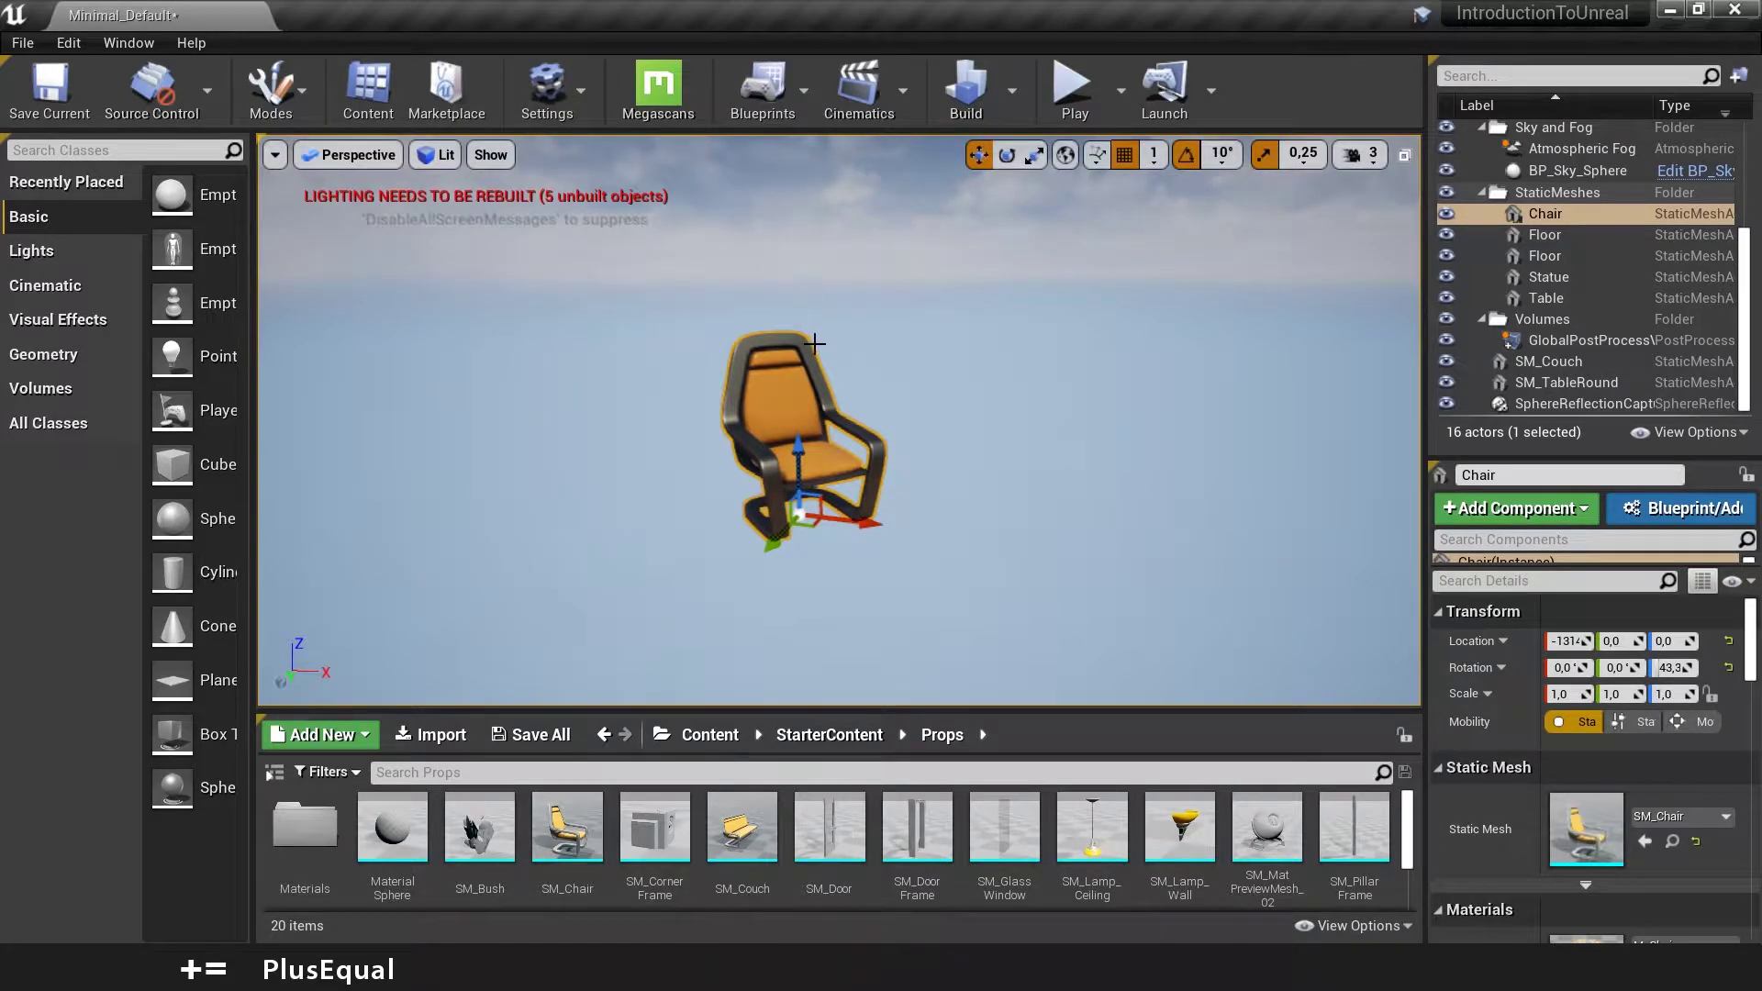
right_drag(804, 336, 800, 398)
key(w)
key(d)
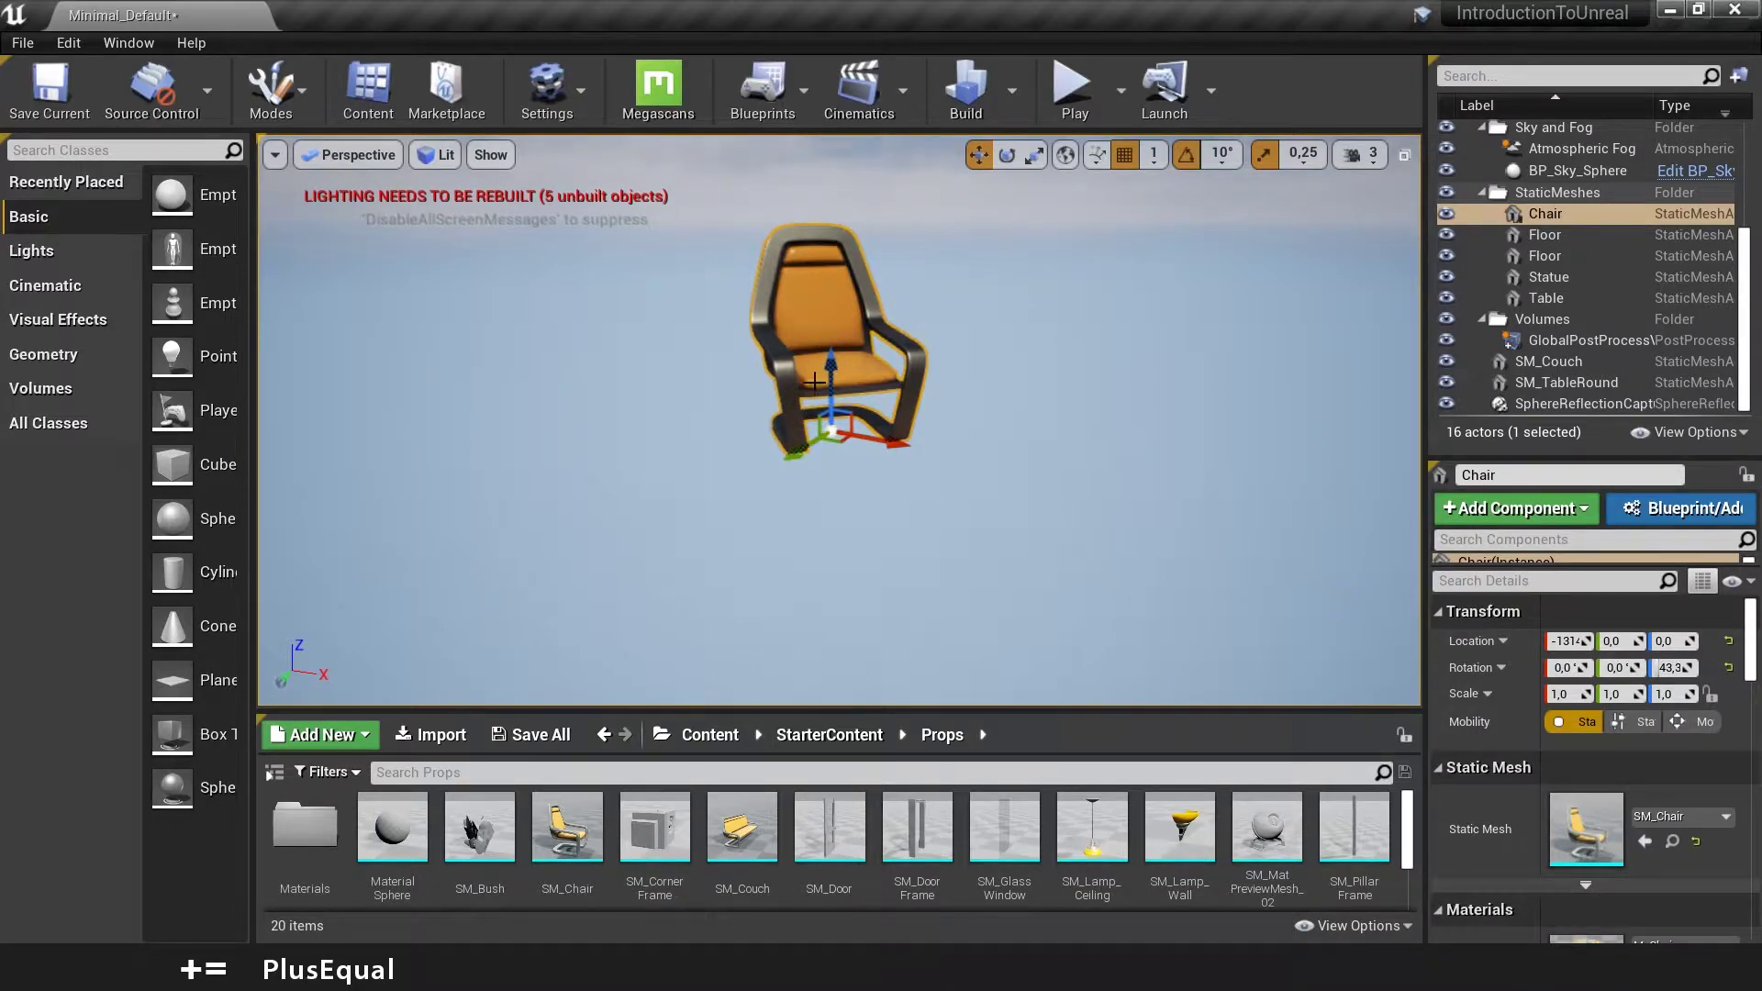
right_drag(830, 430, 955, 312)
mouse_move(714, 519)
right_down()
mouse_move(703, 494)
mouse_move(732, 512)
right_up()
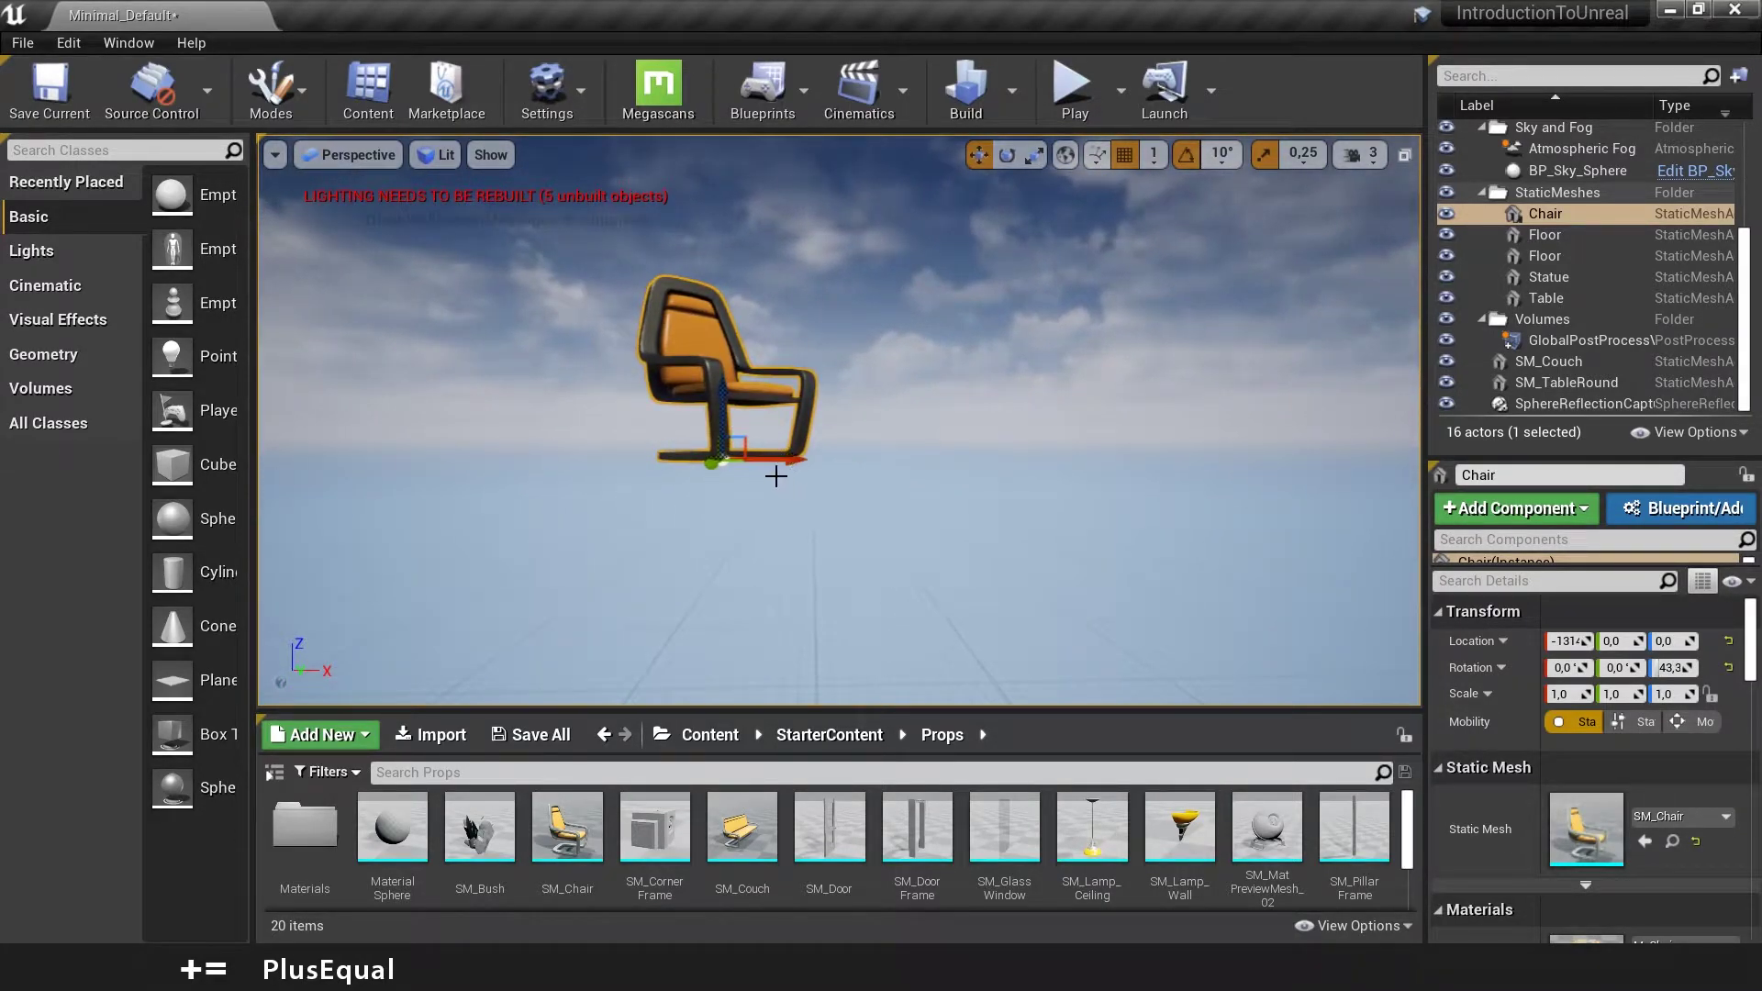
Move the chair along the X axis and lower it to a Z location of -18
drag(784, 457, 705, 437)
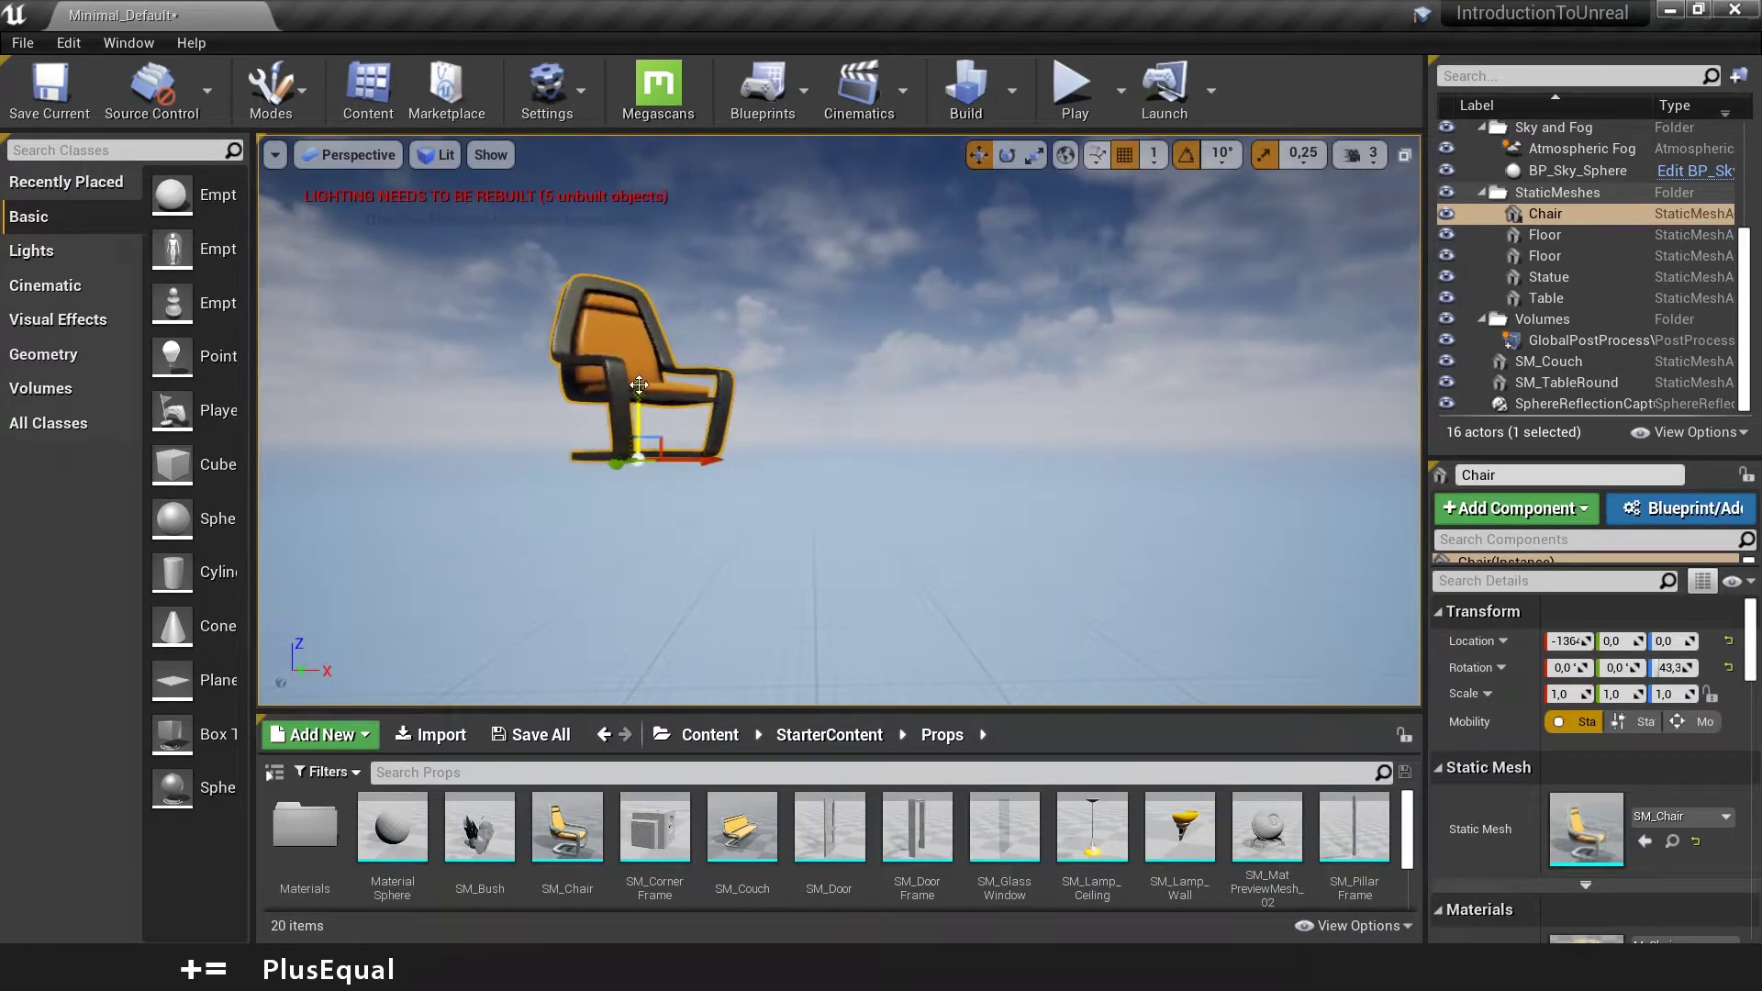
mouse_move(639, 385)
mouse_down()
mouse_move(638, 243)
mouse_move(642, 399)
mouse_up()
mouse_move(705, 456)
mouse_down()
mouse_move(1019, 463)
mouse_move(718, 452)
mouse_up()
right_drag(769, 401, 780, 505)
right_drag(775, 441, 776, 442)
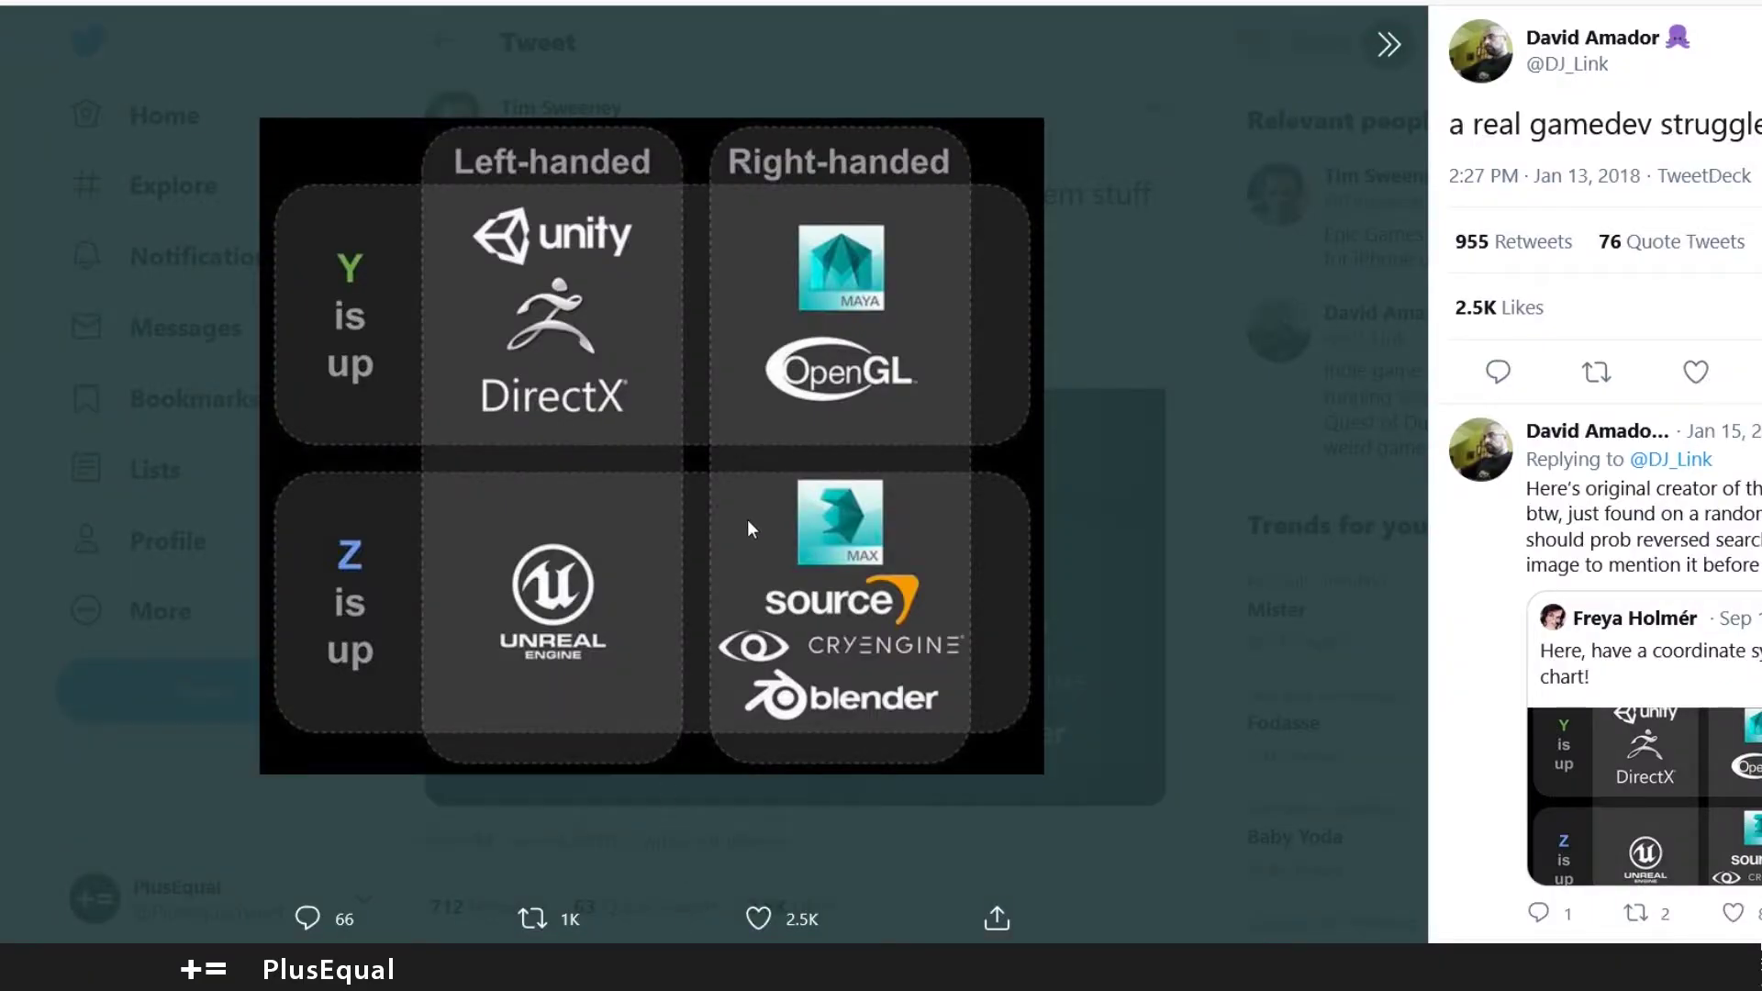
Switch to Twitter, examine the chart of left- and right-handed coordinate systems, and read the tweet that quotes it
mouse_move(1600, 64)
click(762, 64)
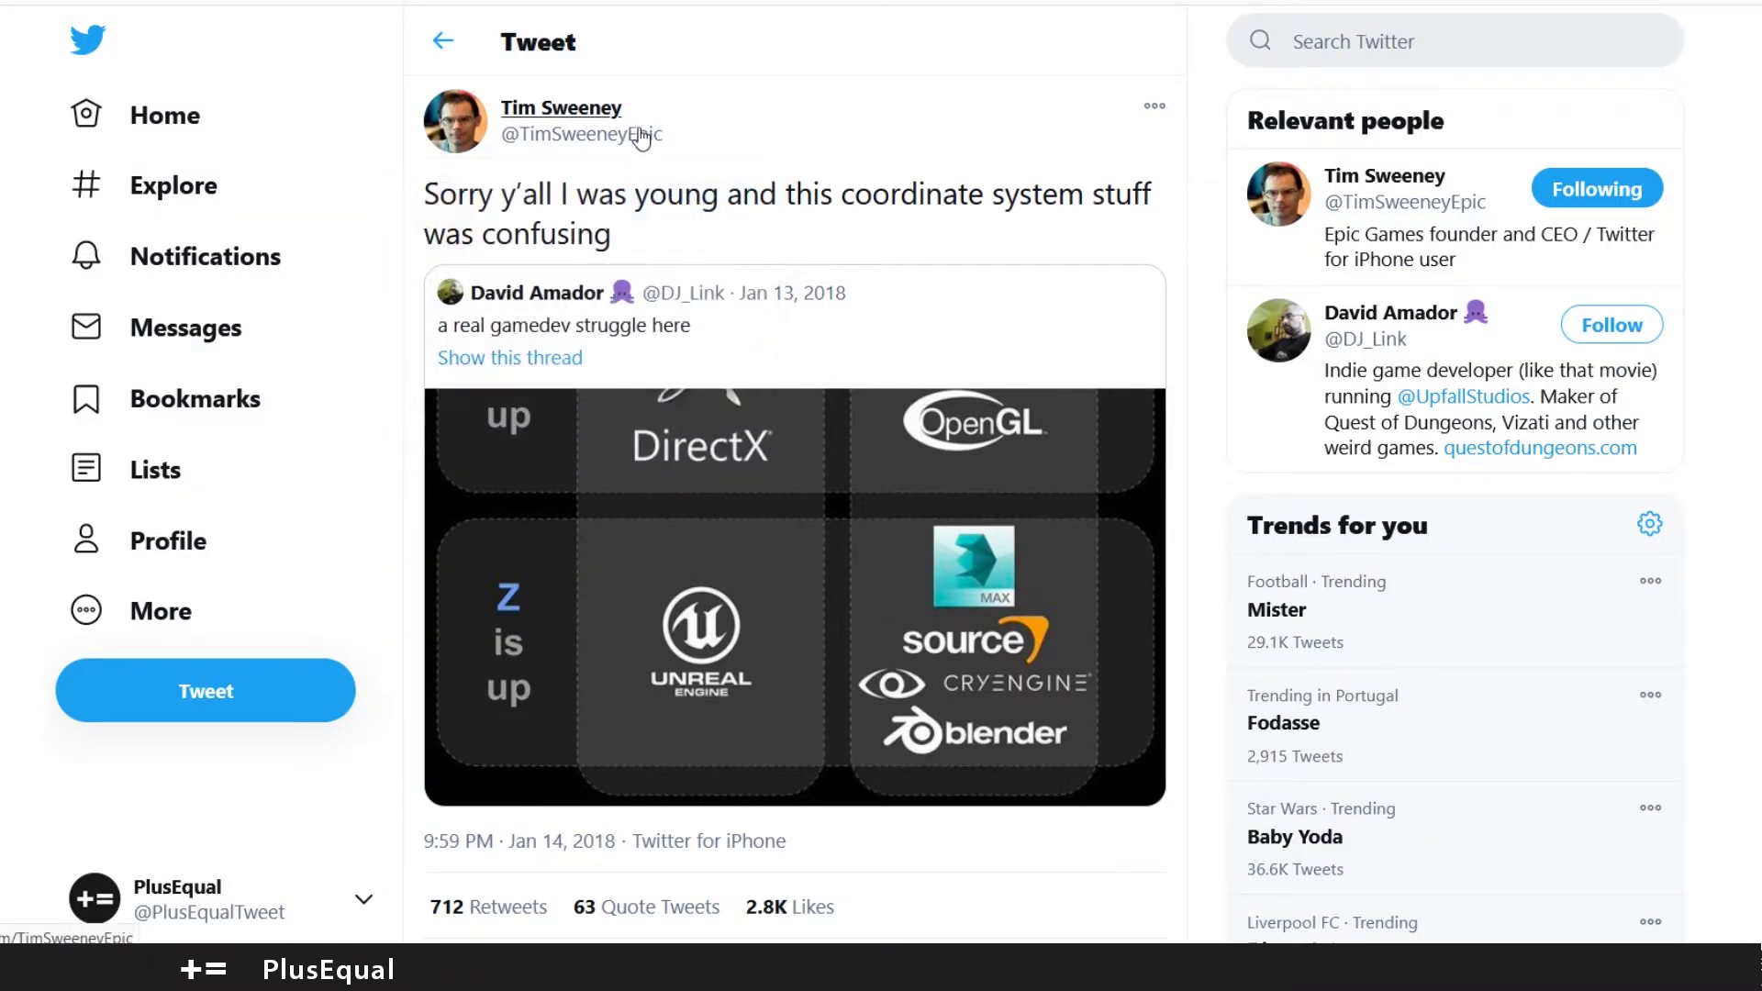
mouse_move(653, 145)
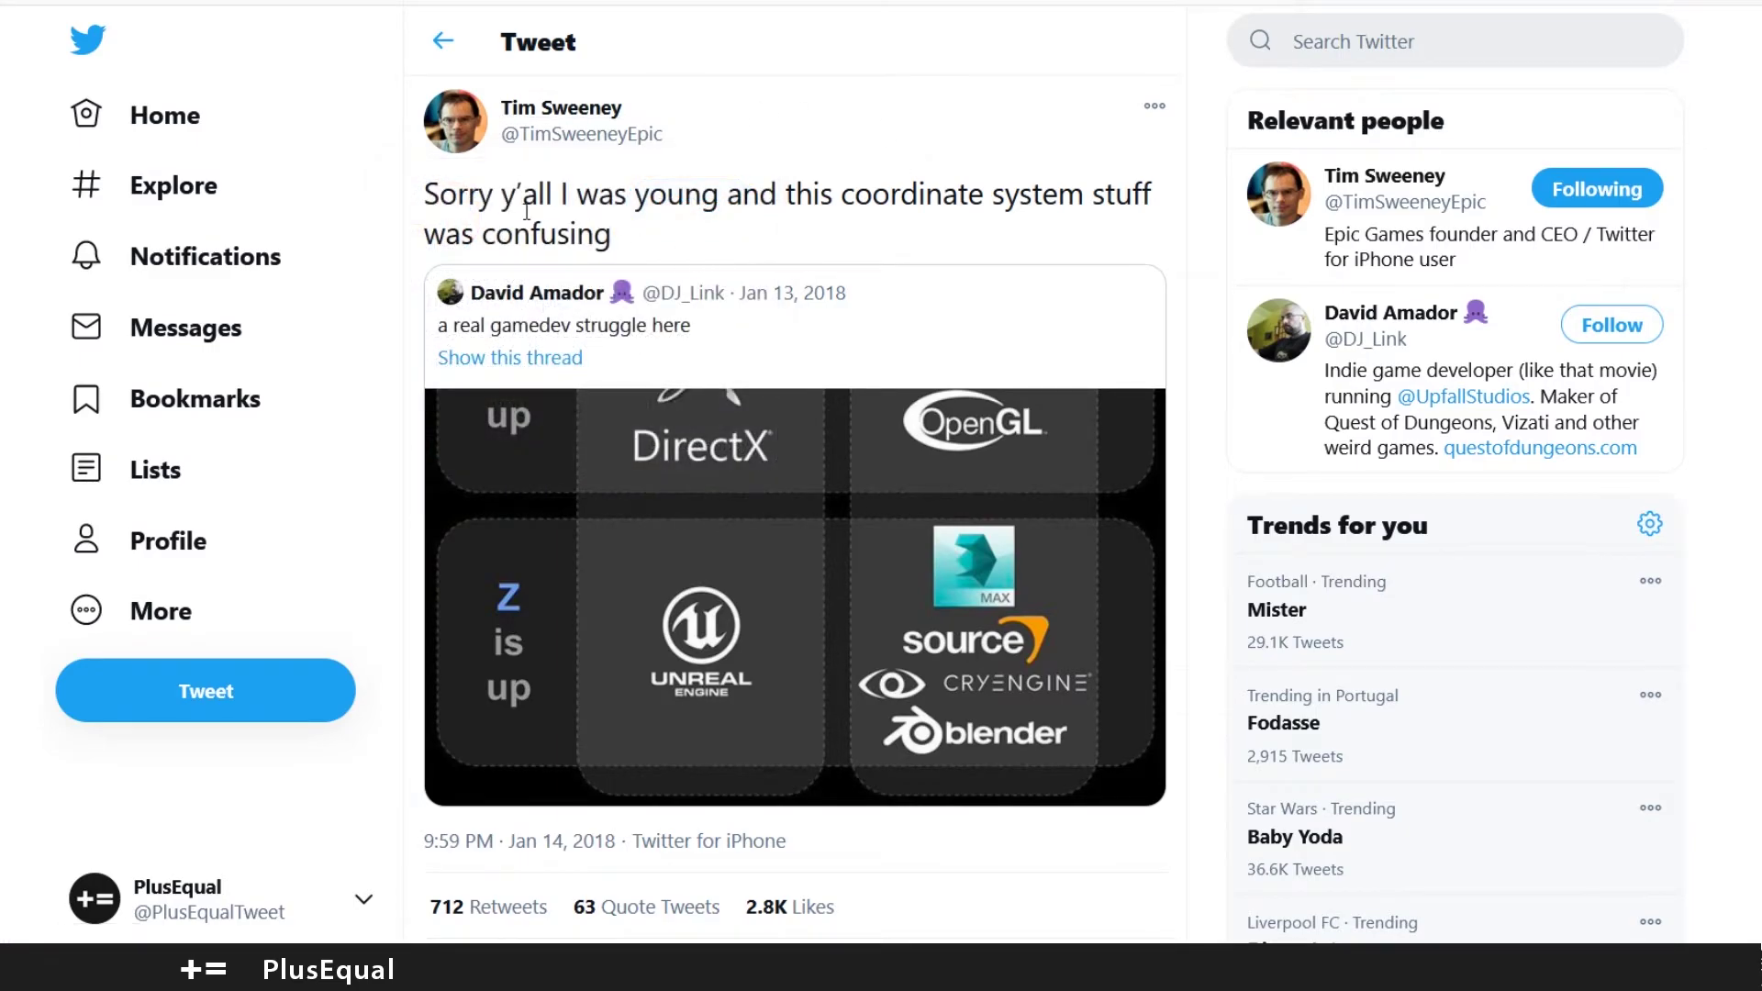
drag(567, 204, 796, 203)
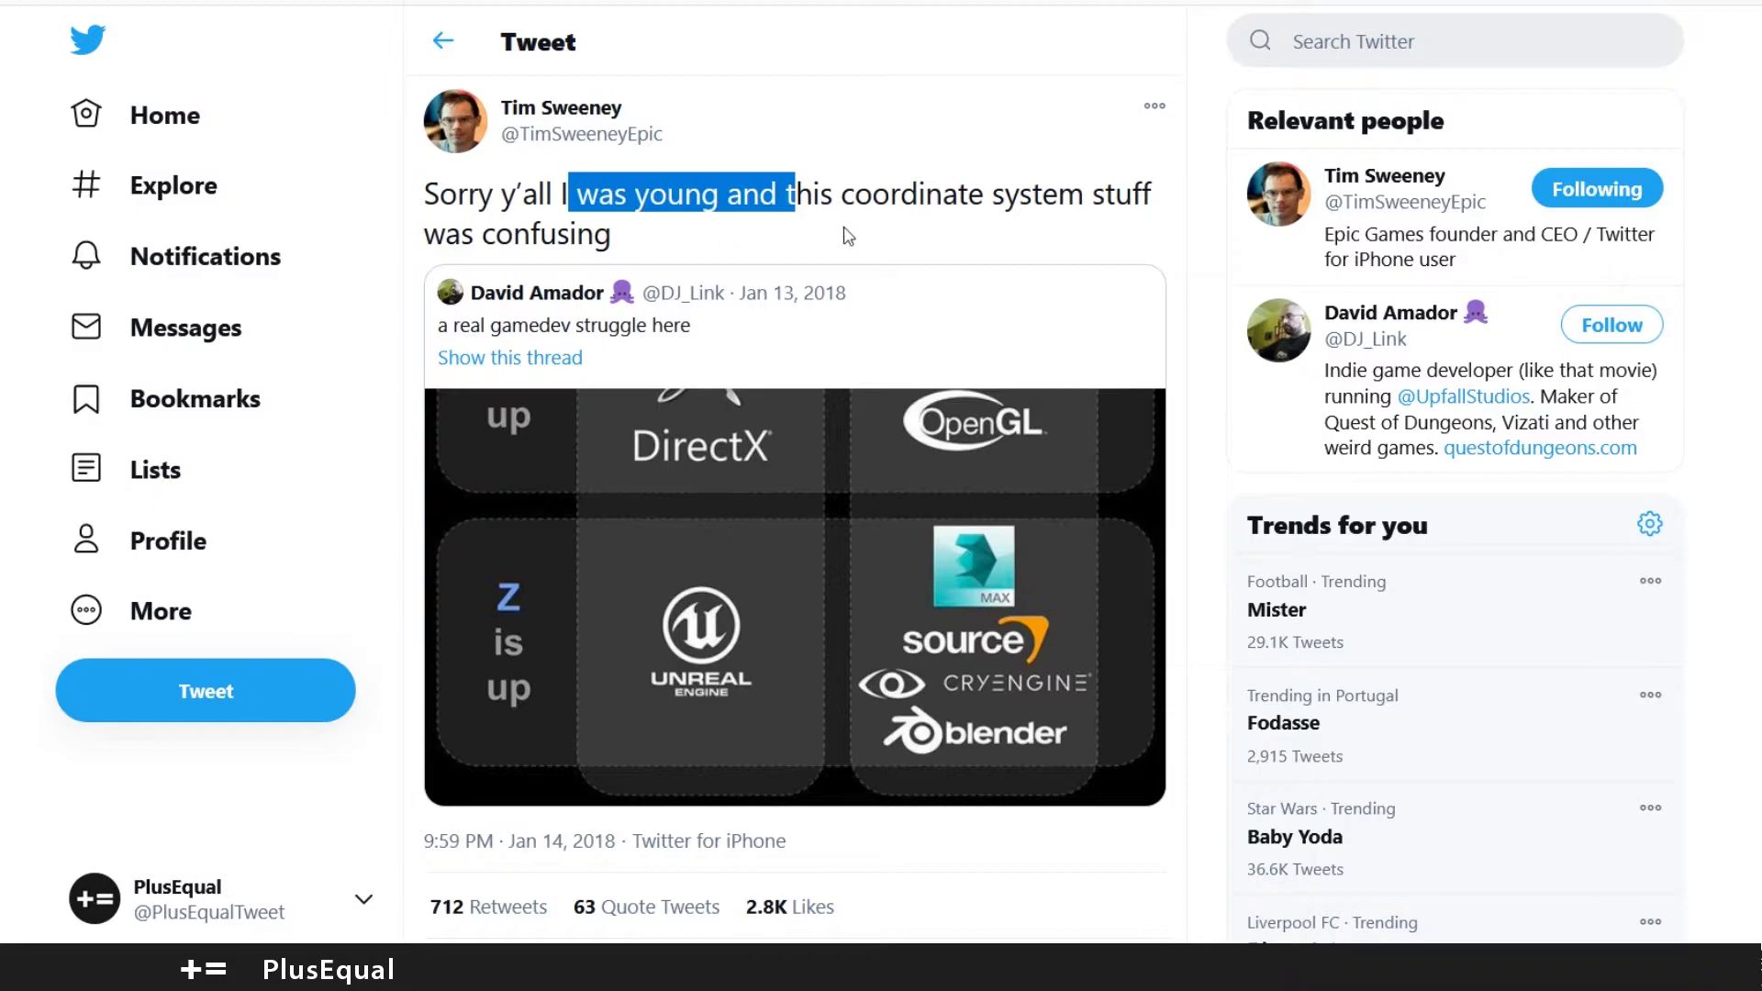
click(904, 230)
scroll(902, 231, down, 1)
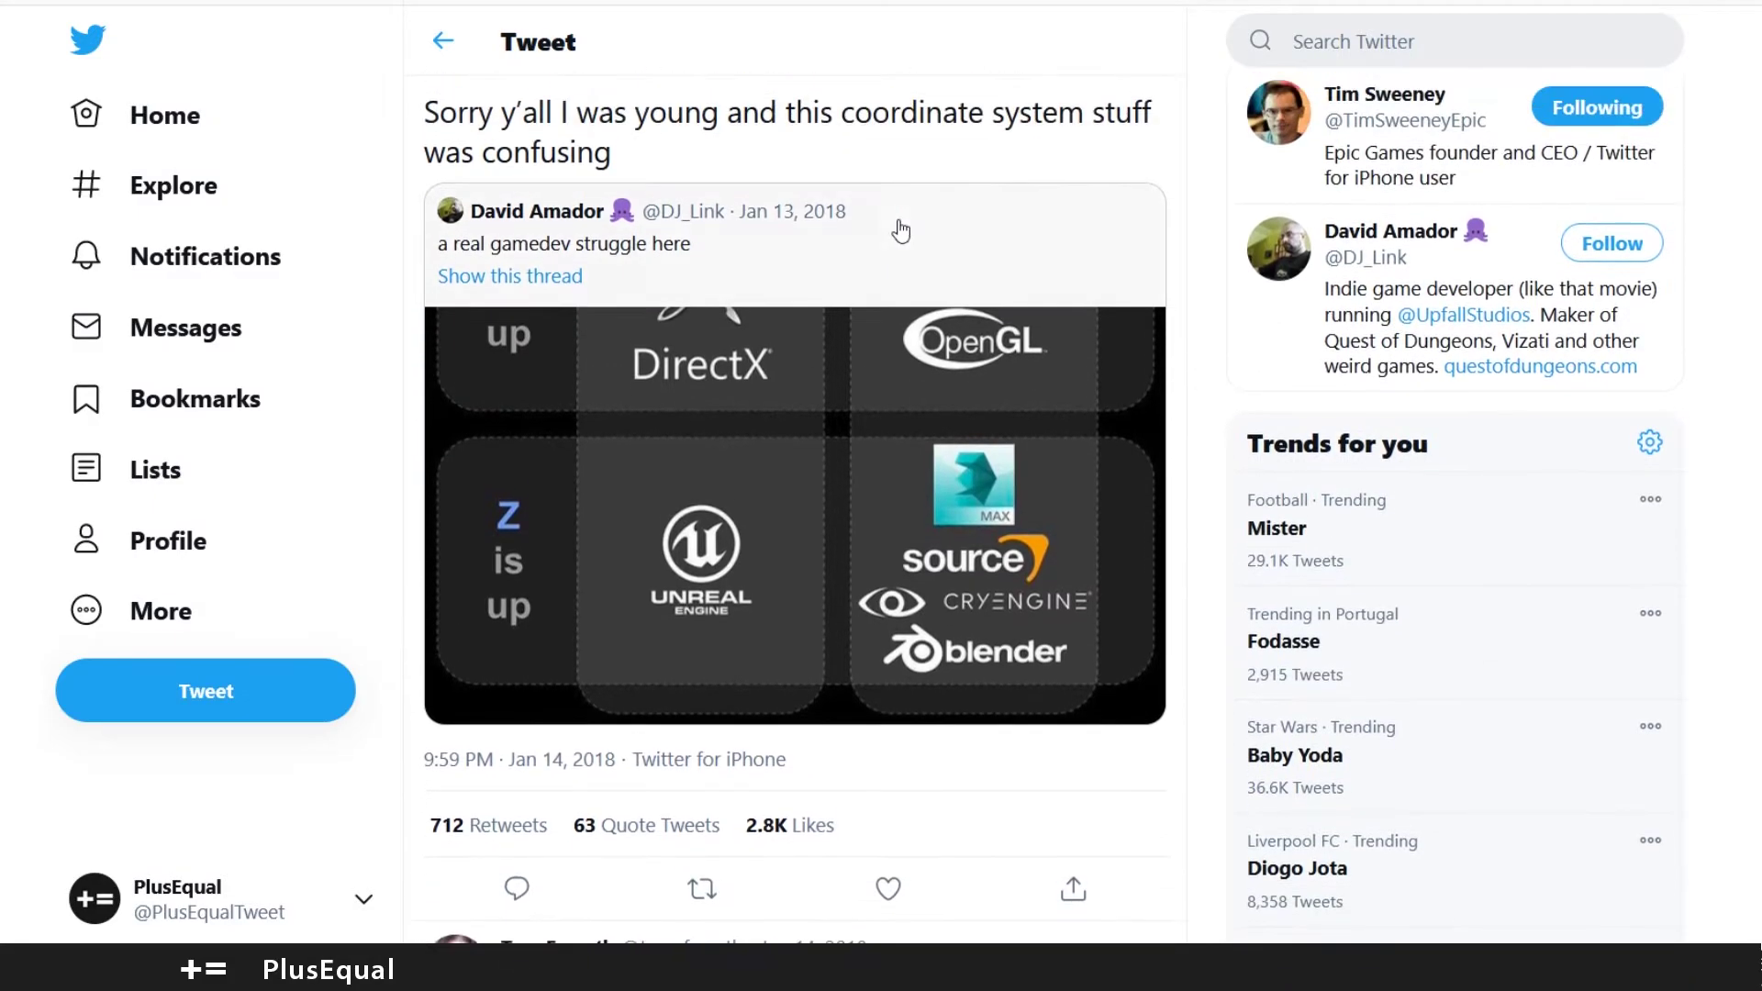
scroll(901, 231, up, 1)
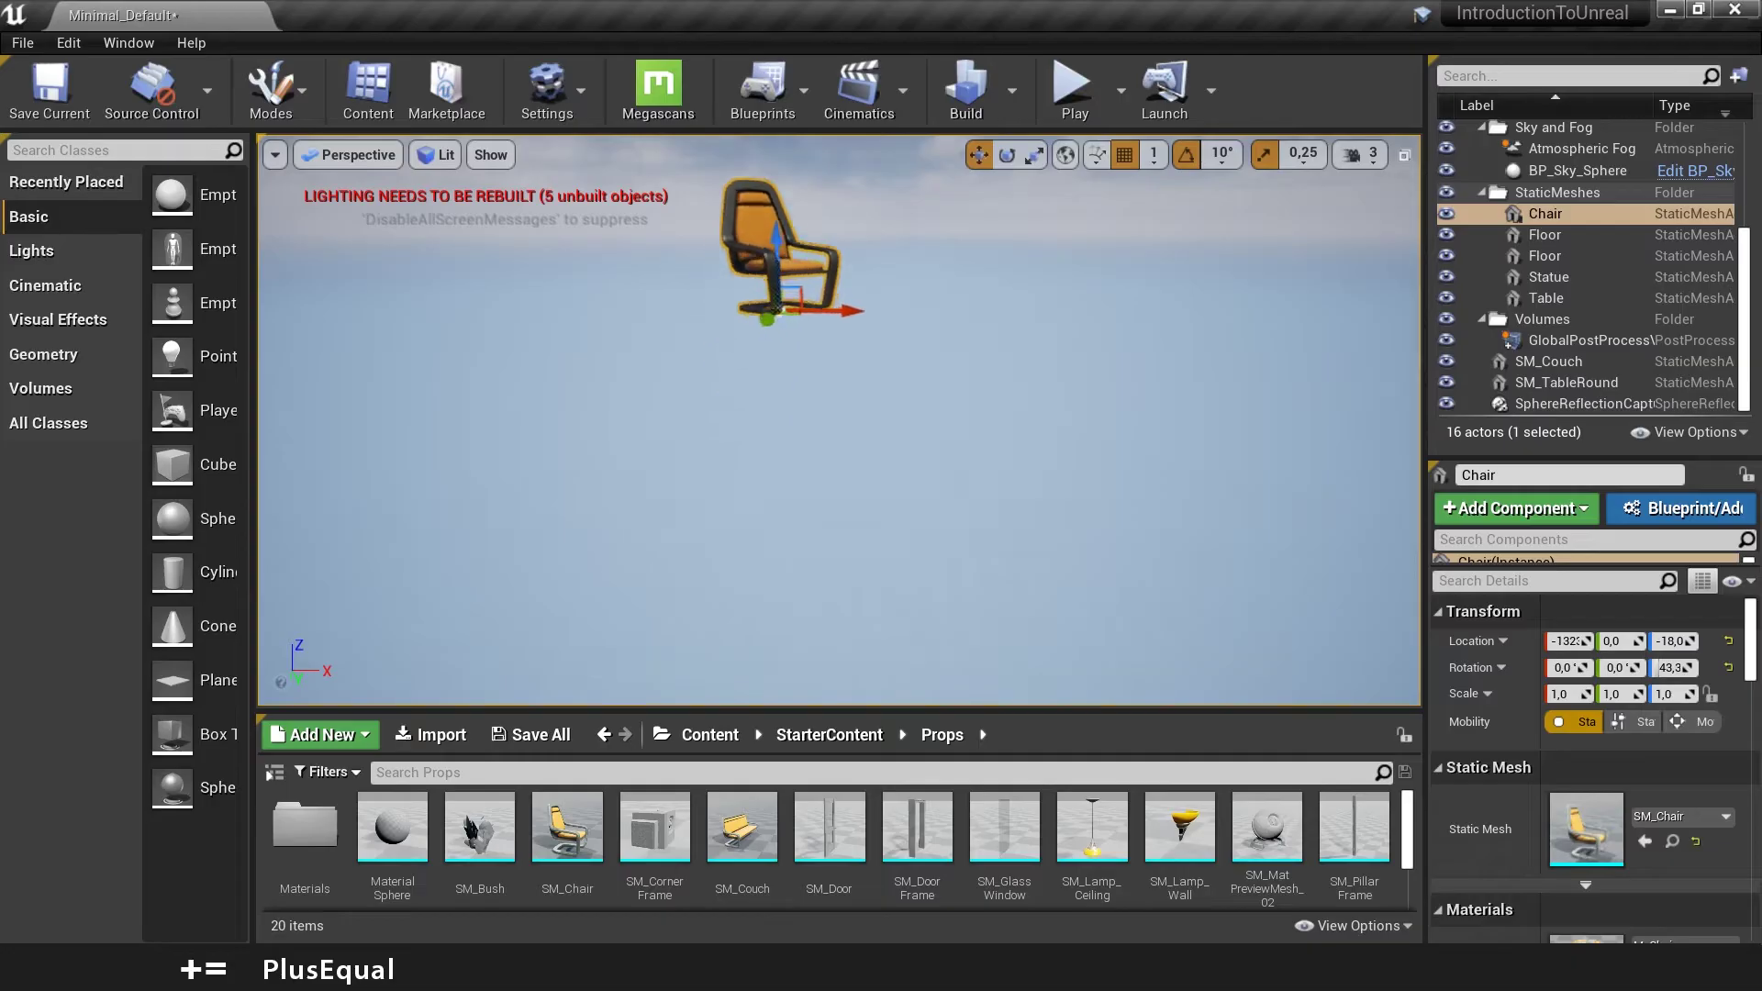
Give the Details area more height and reset the chair's location to the world origin at 0, 0, 0
drag(1672, 667, 1673, 667)
key(f)
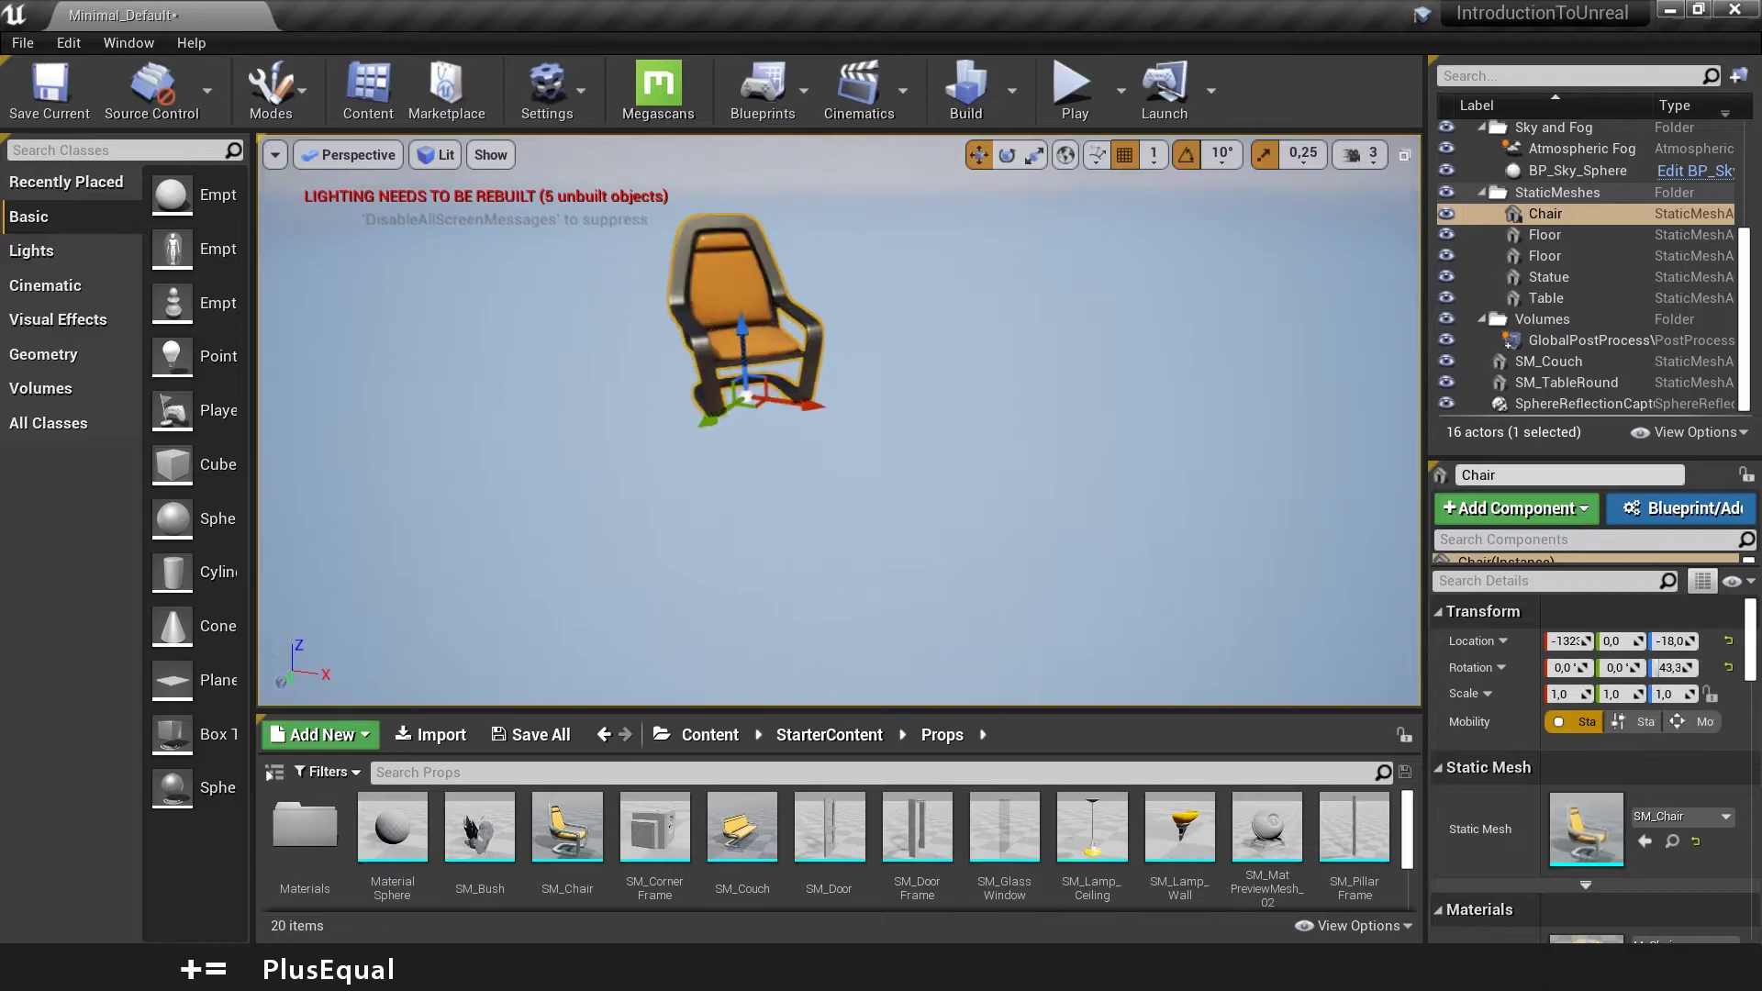
mouse_move(856, 399)
right_down()
mouse_move(833, 403)
mouse_move(855, 399)
right_up()
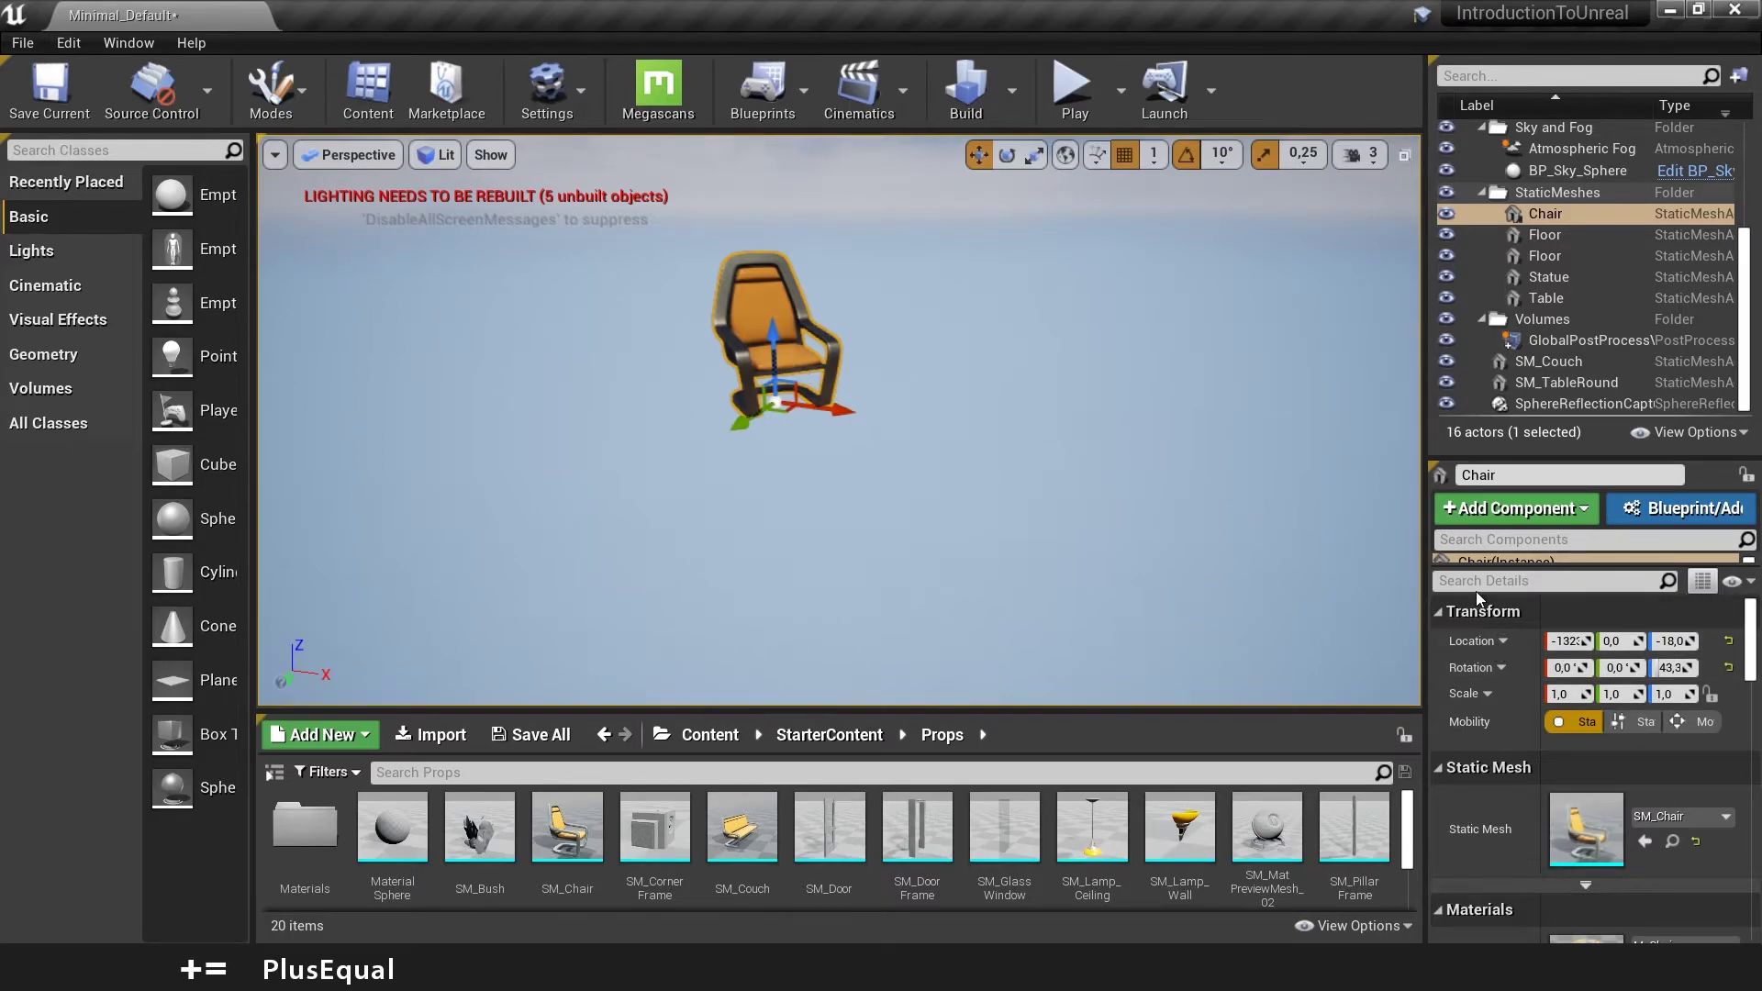
drag(1482, 456, 1482, 399)
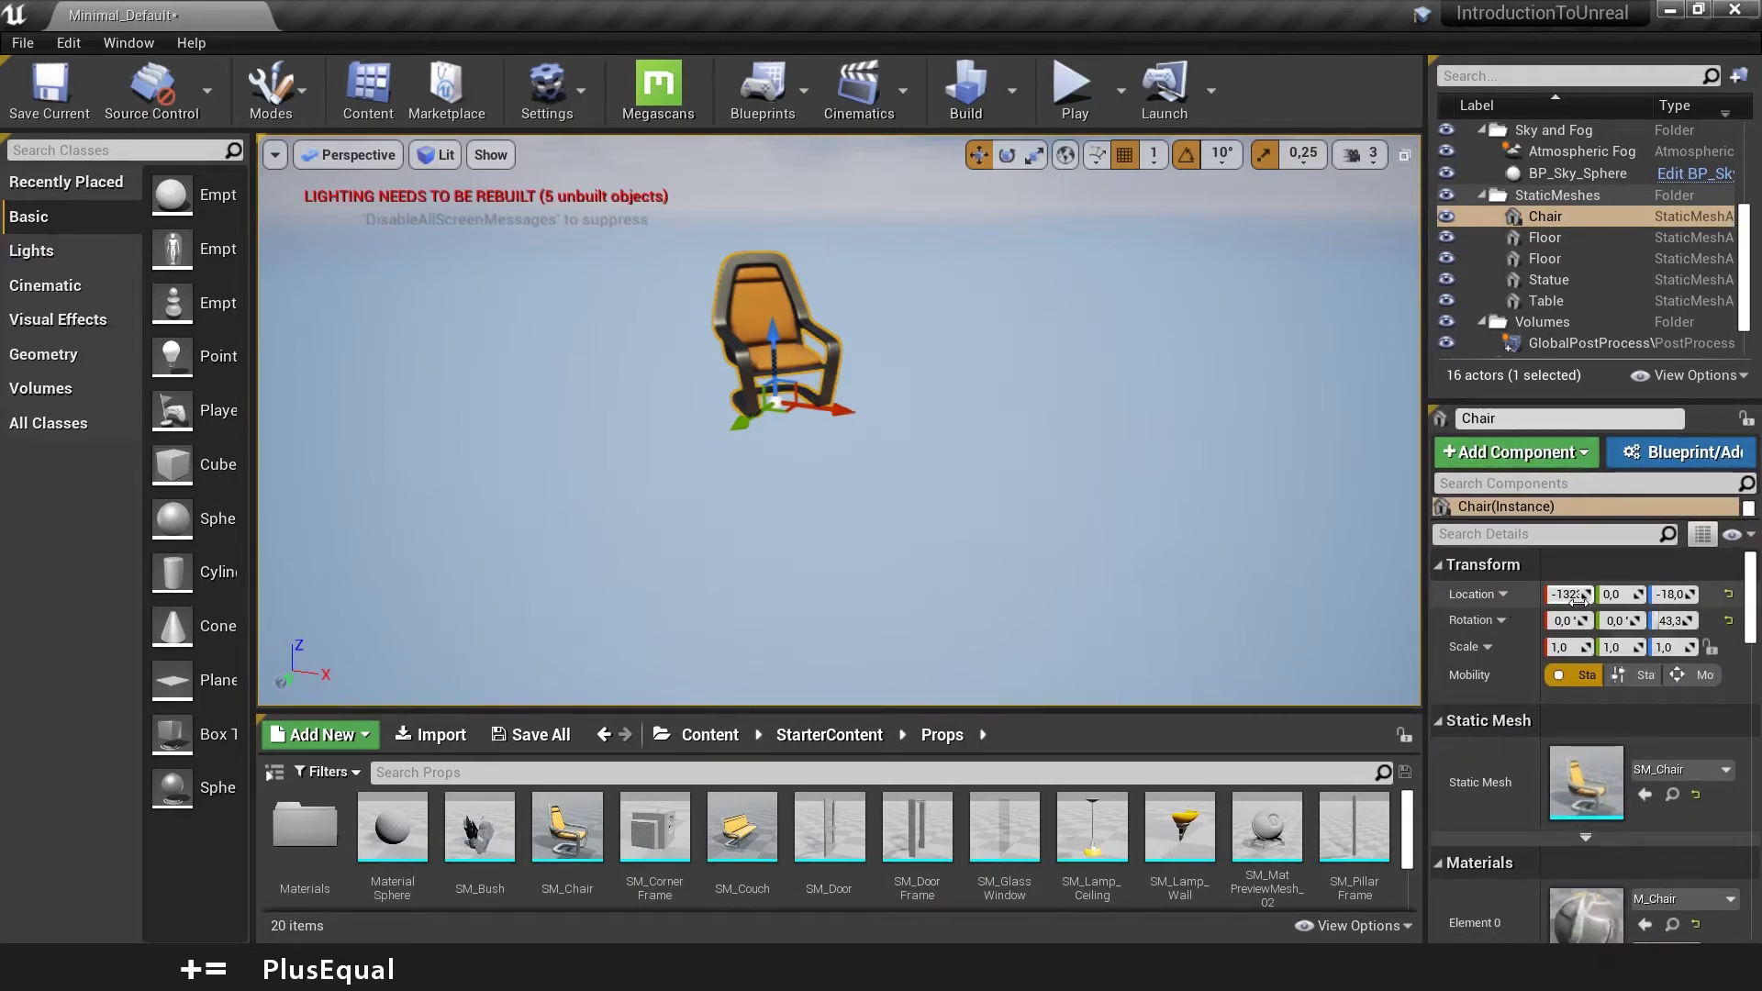
click(1728, 598)
right_drag(714, 435, 440, 436)
key(f)
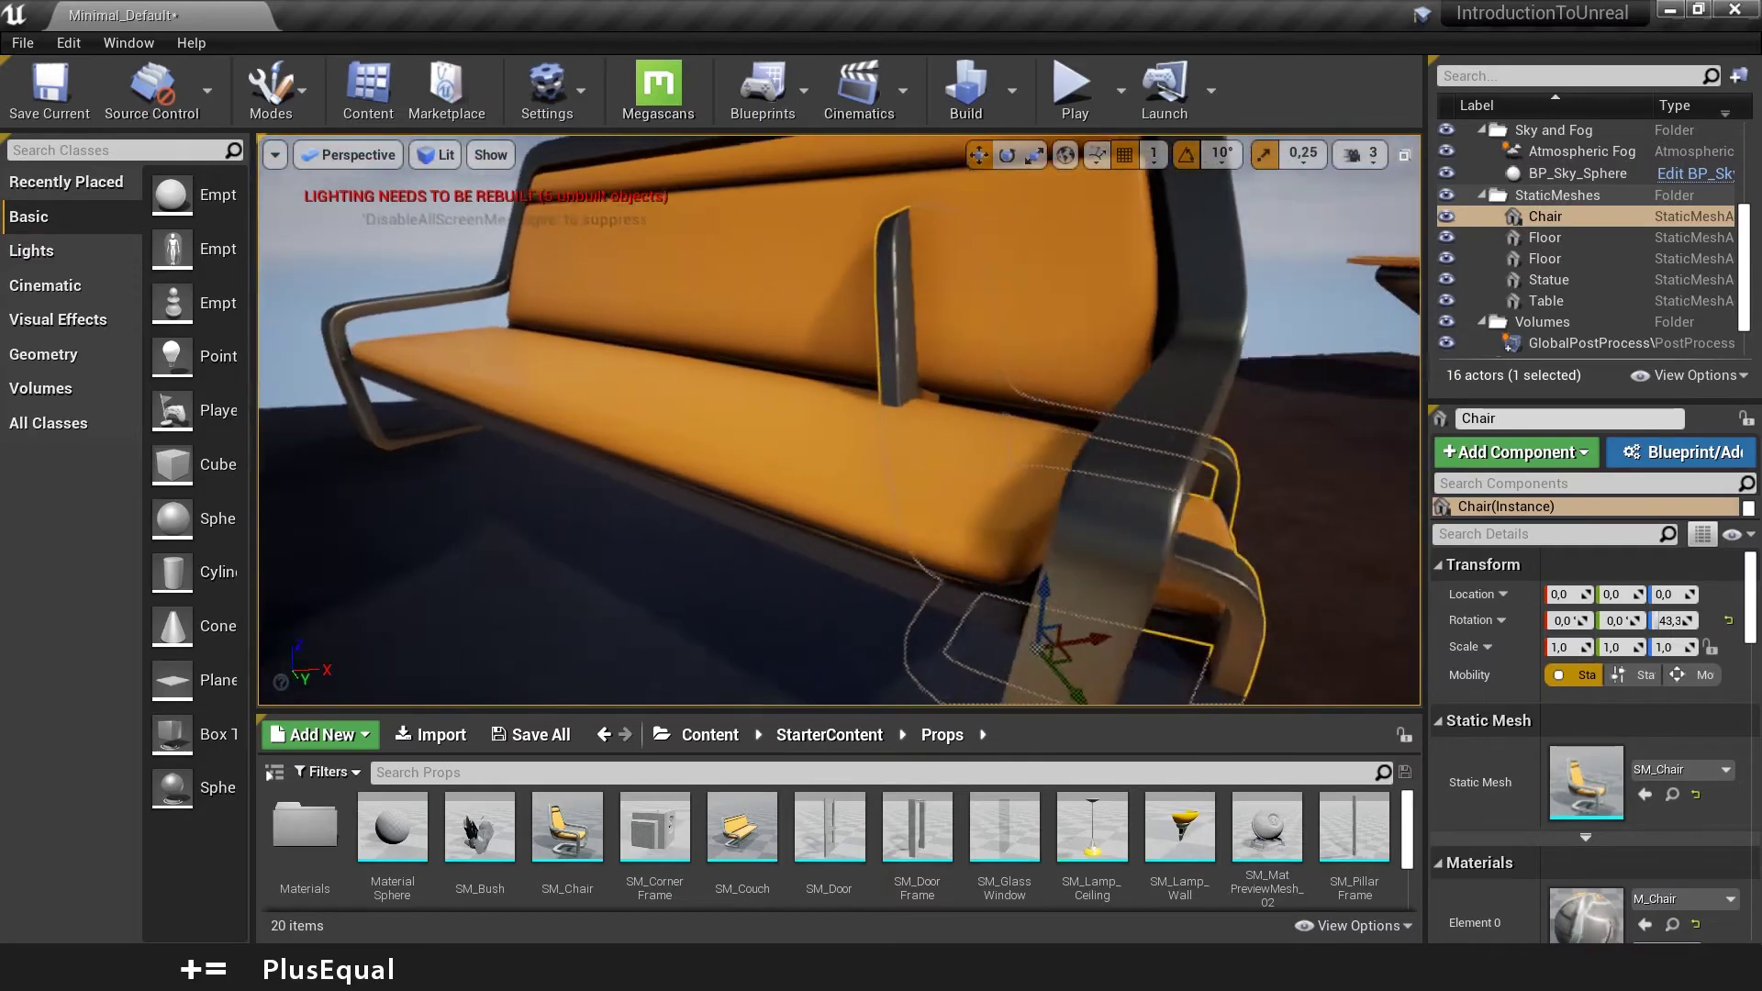
drag(440, 436, 514, 569)
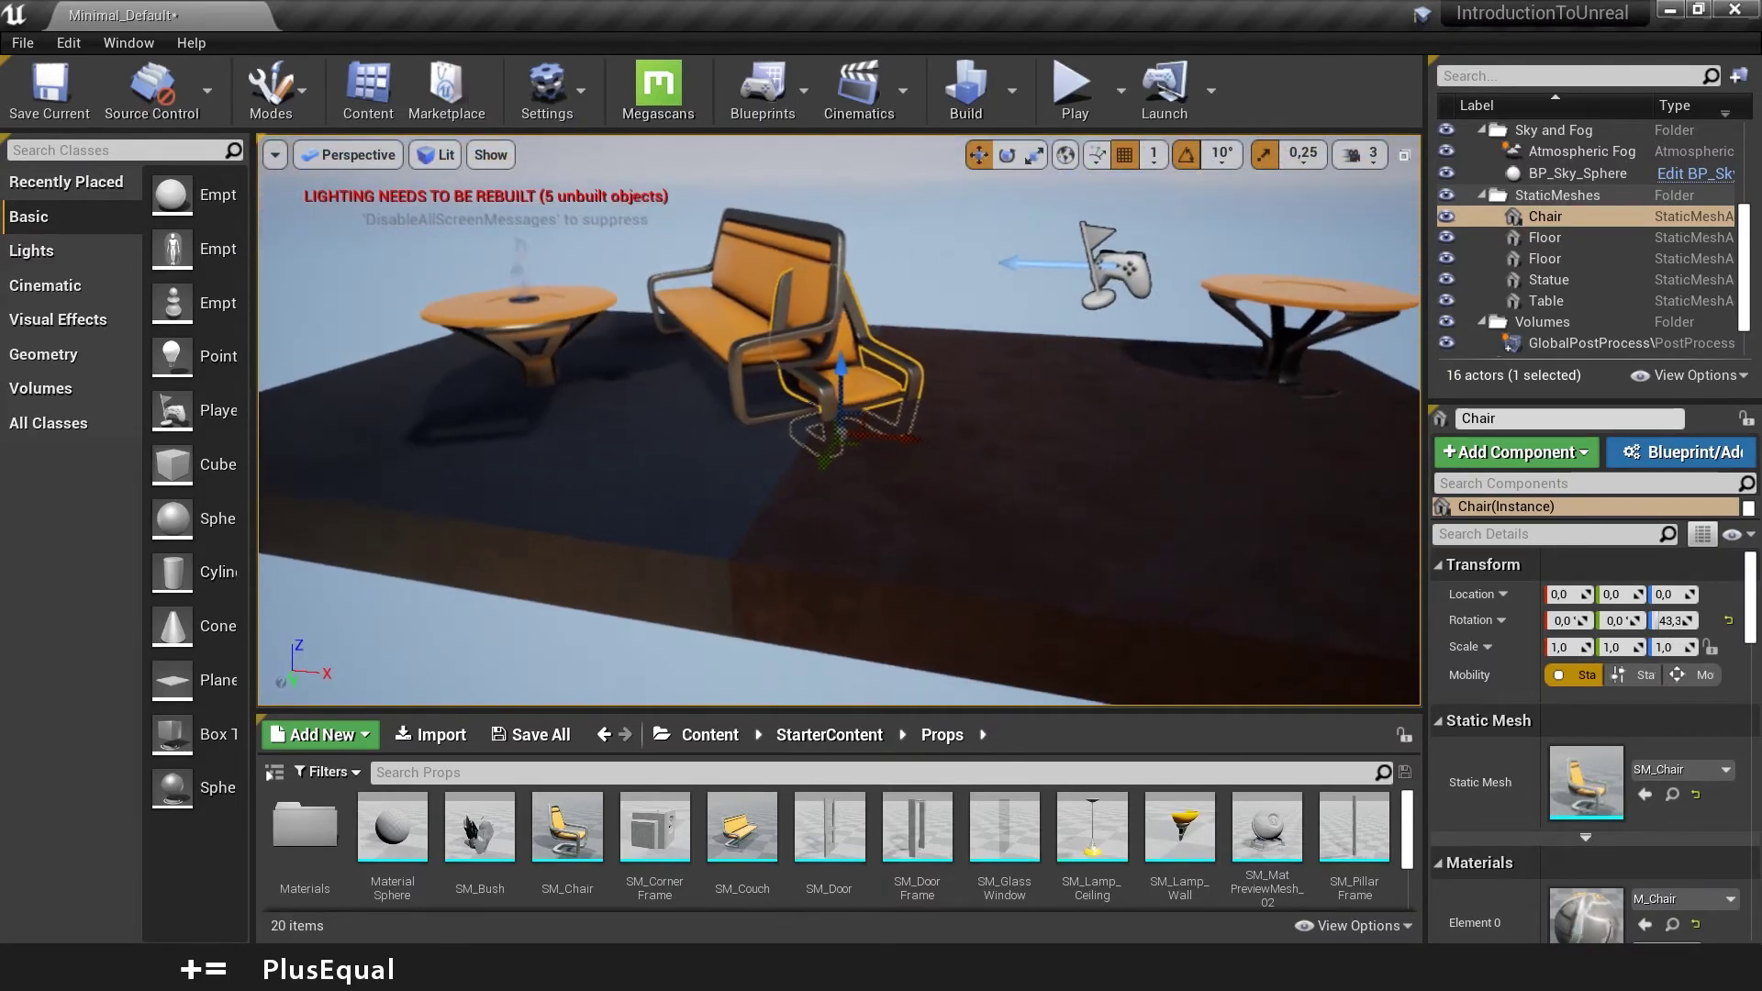
Set the chair's X location to 500, carrying it past the edge of the floor
right_drag(738, 458, 743, 461)
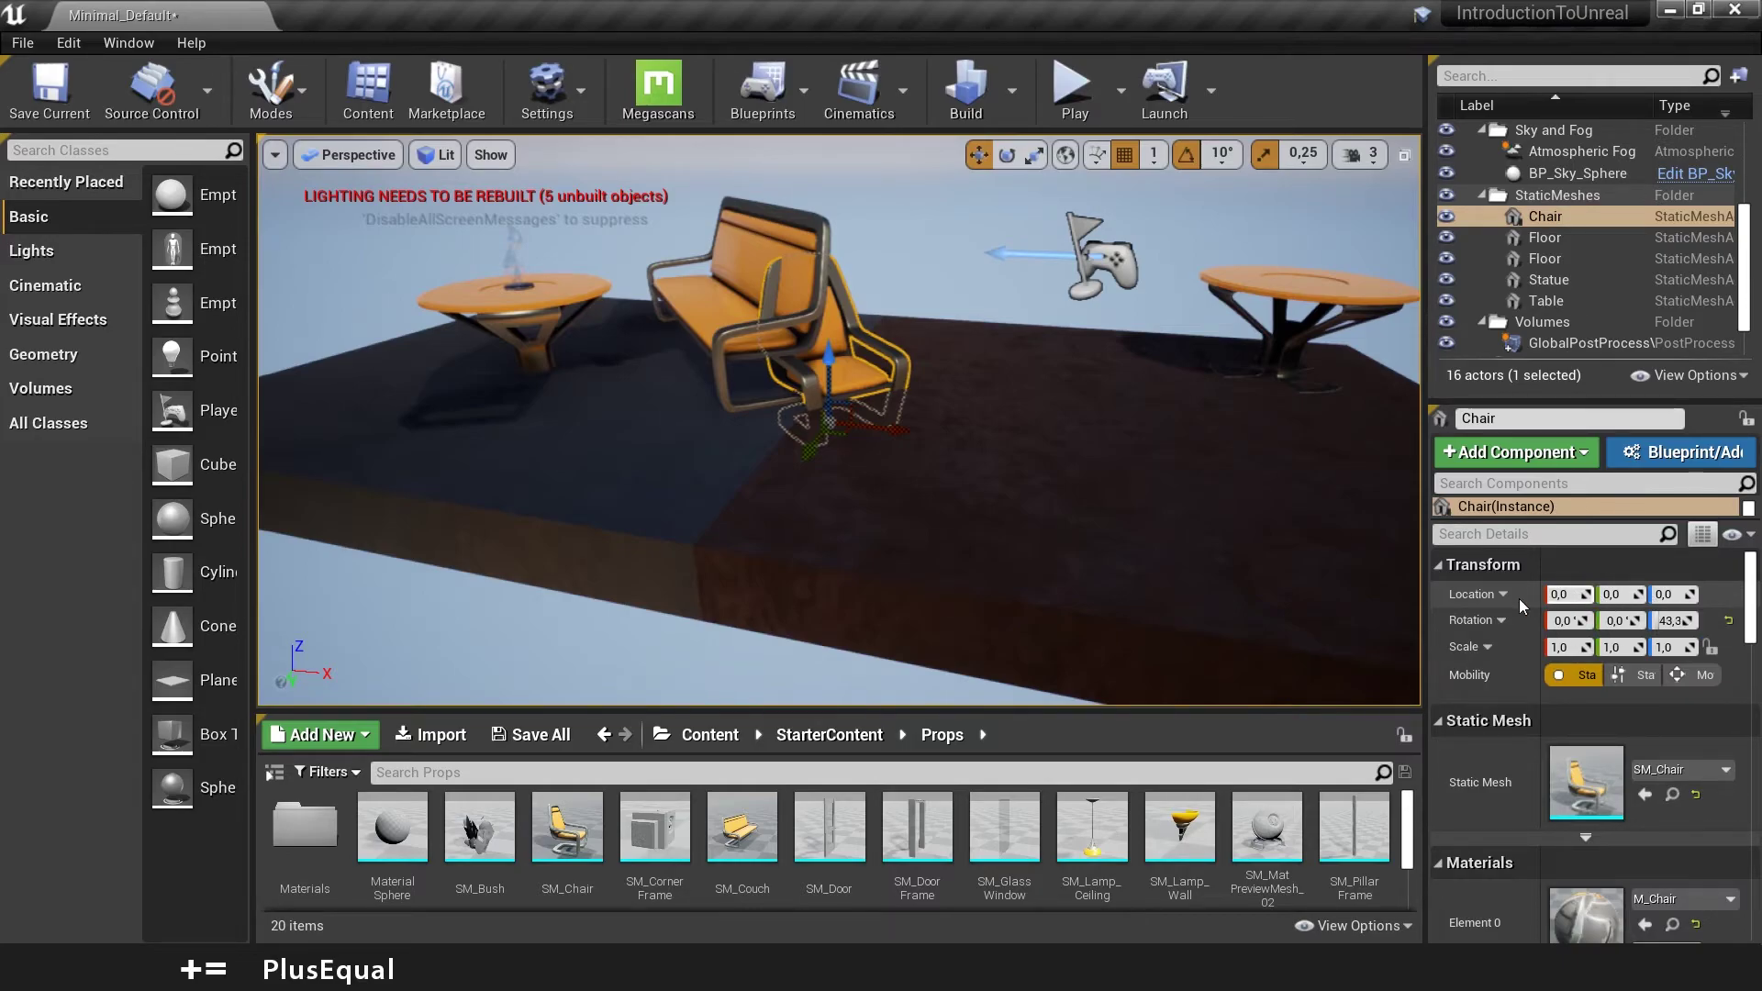
right_drag(1193, 513, 1237, 503)
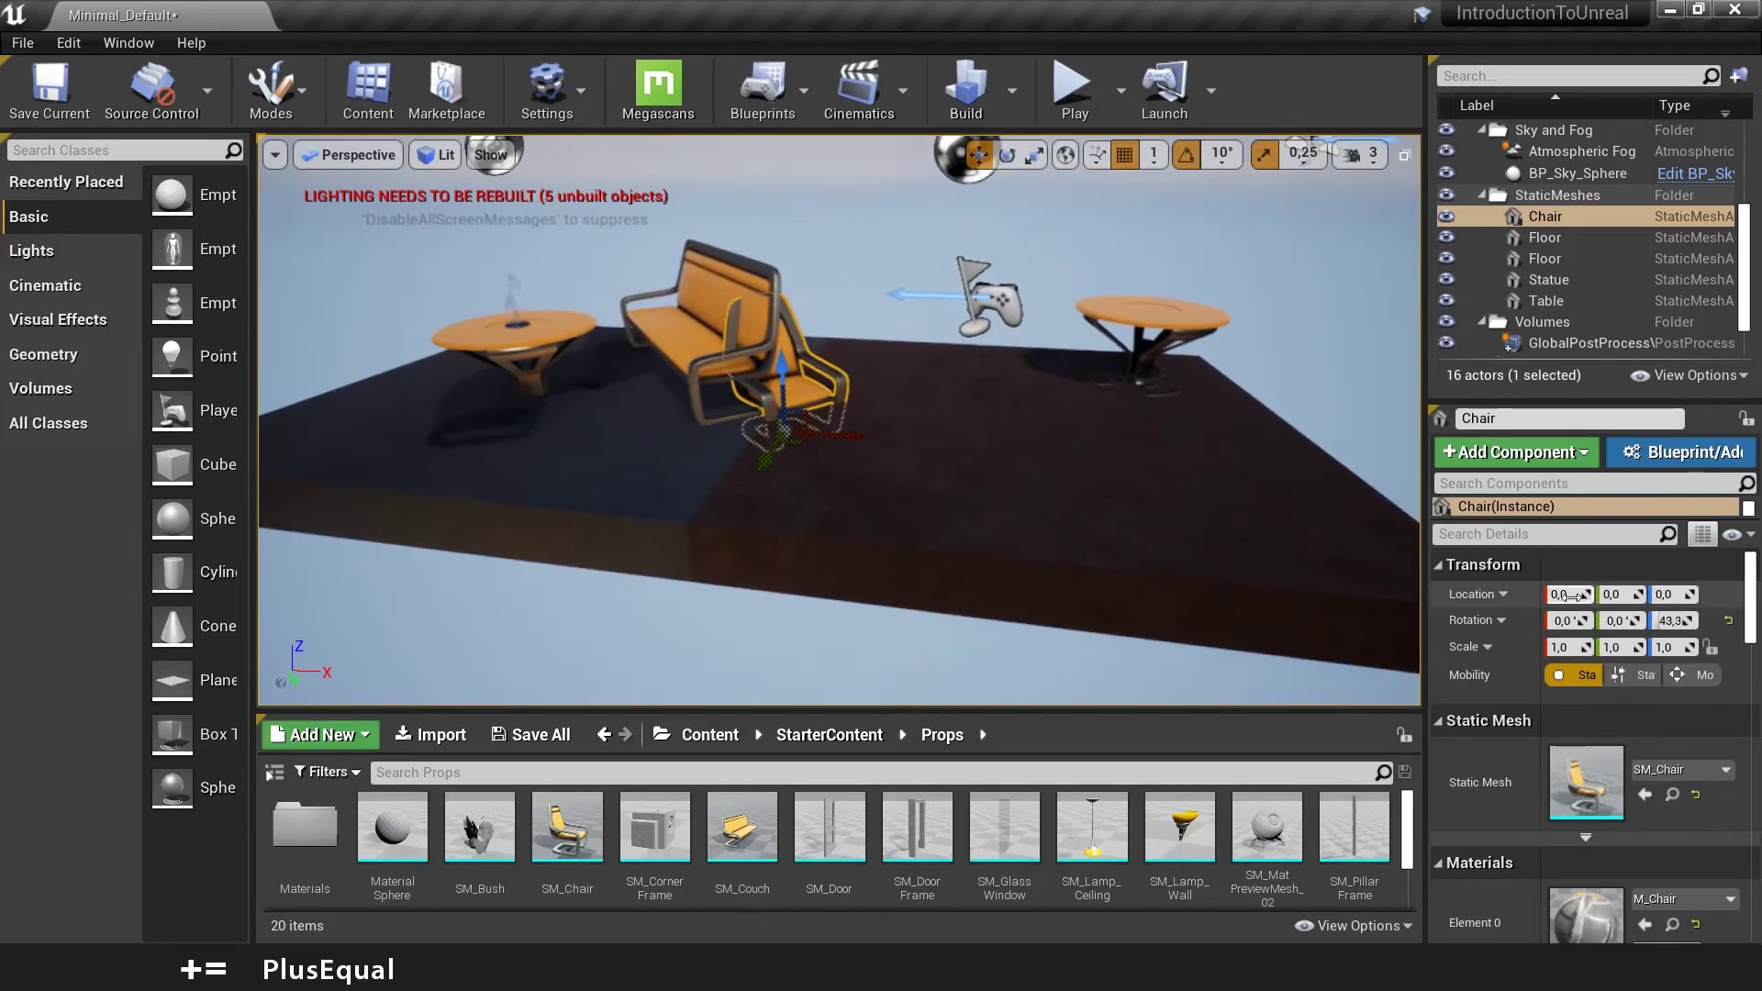
drag(1561, 592, 1561, 592)
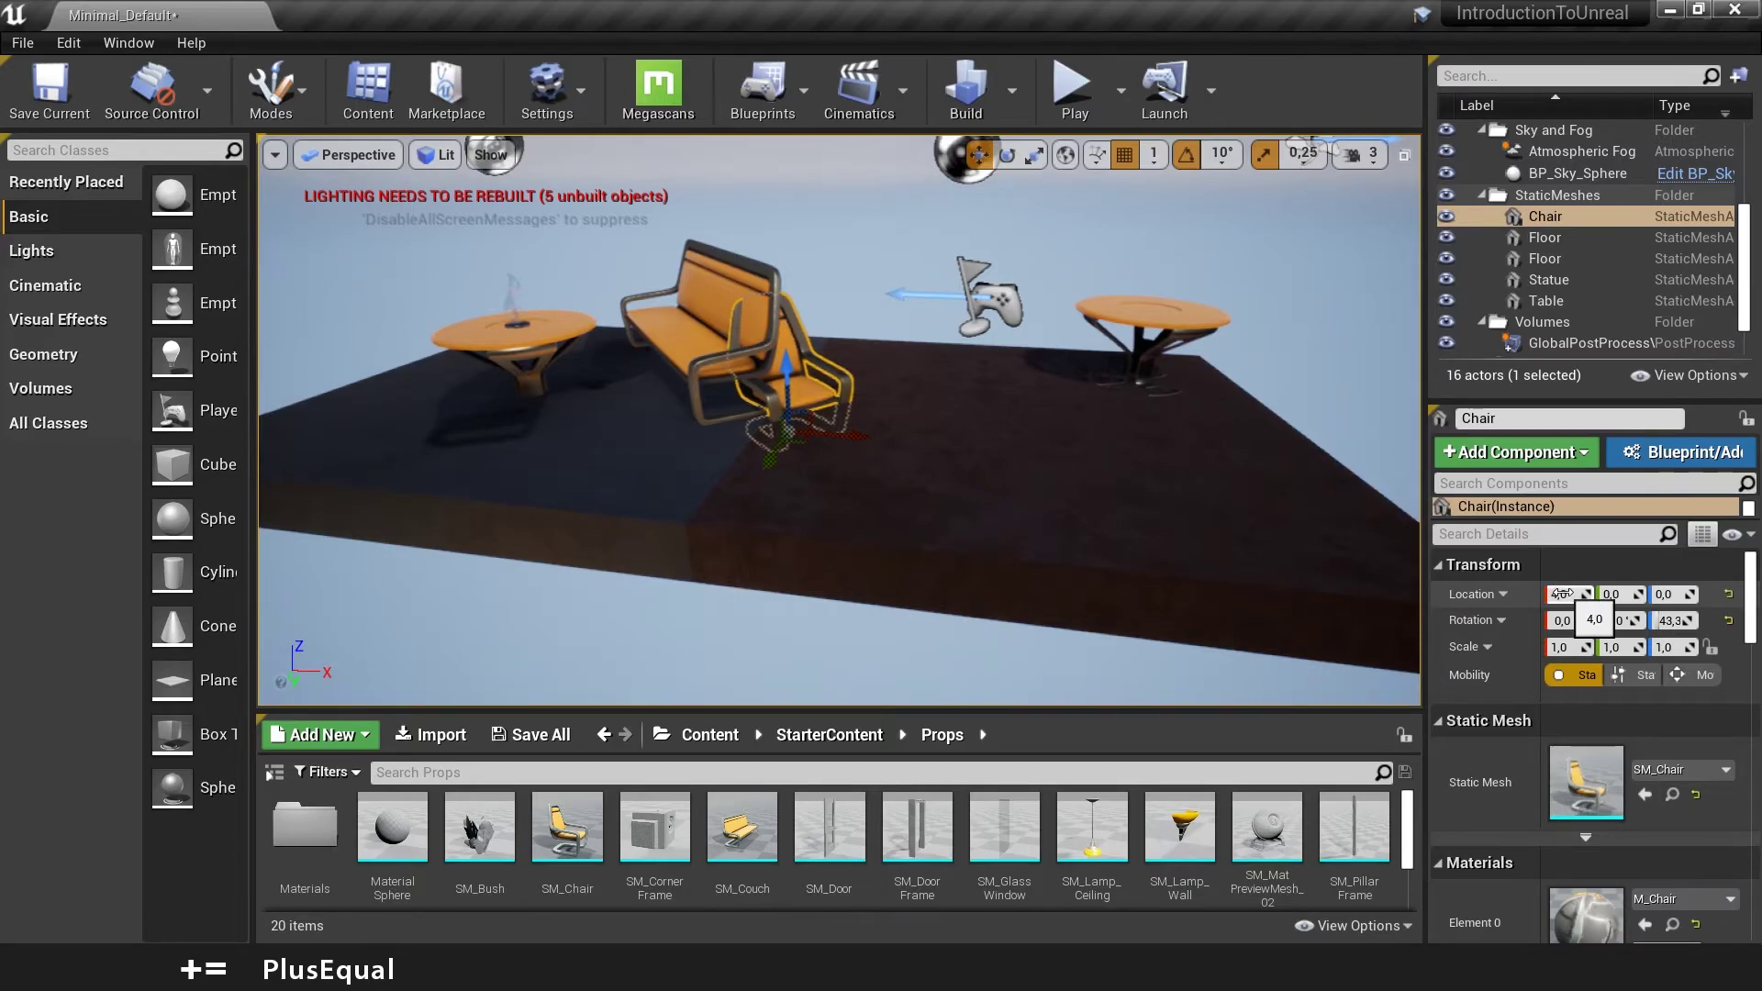
drag(1561, 592, 1681, 592)
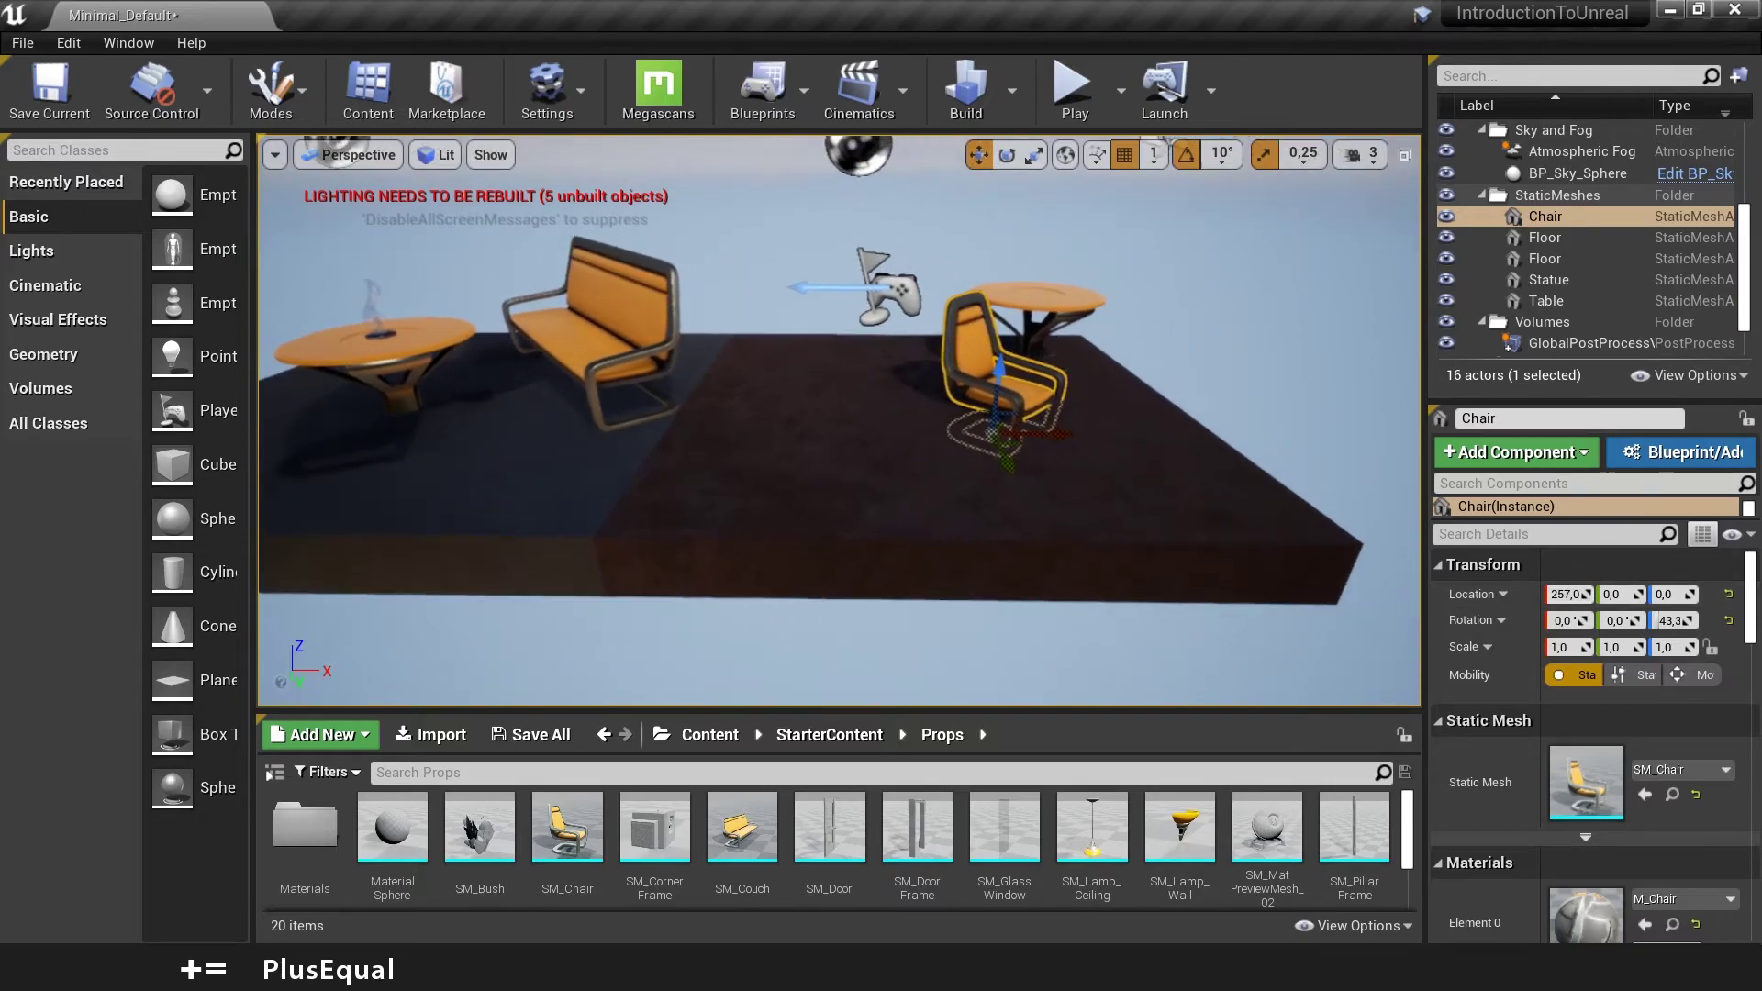
right_drag(839, 420, 1019, 477)
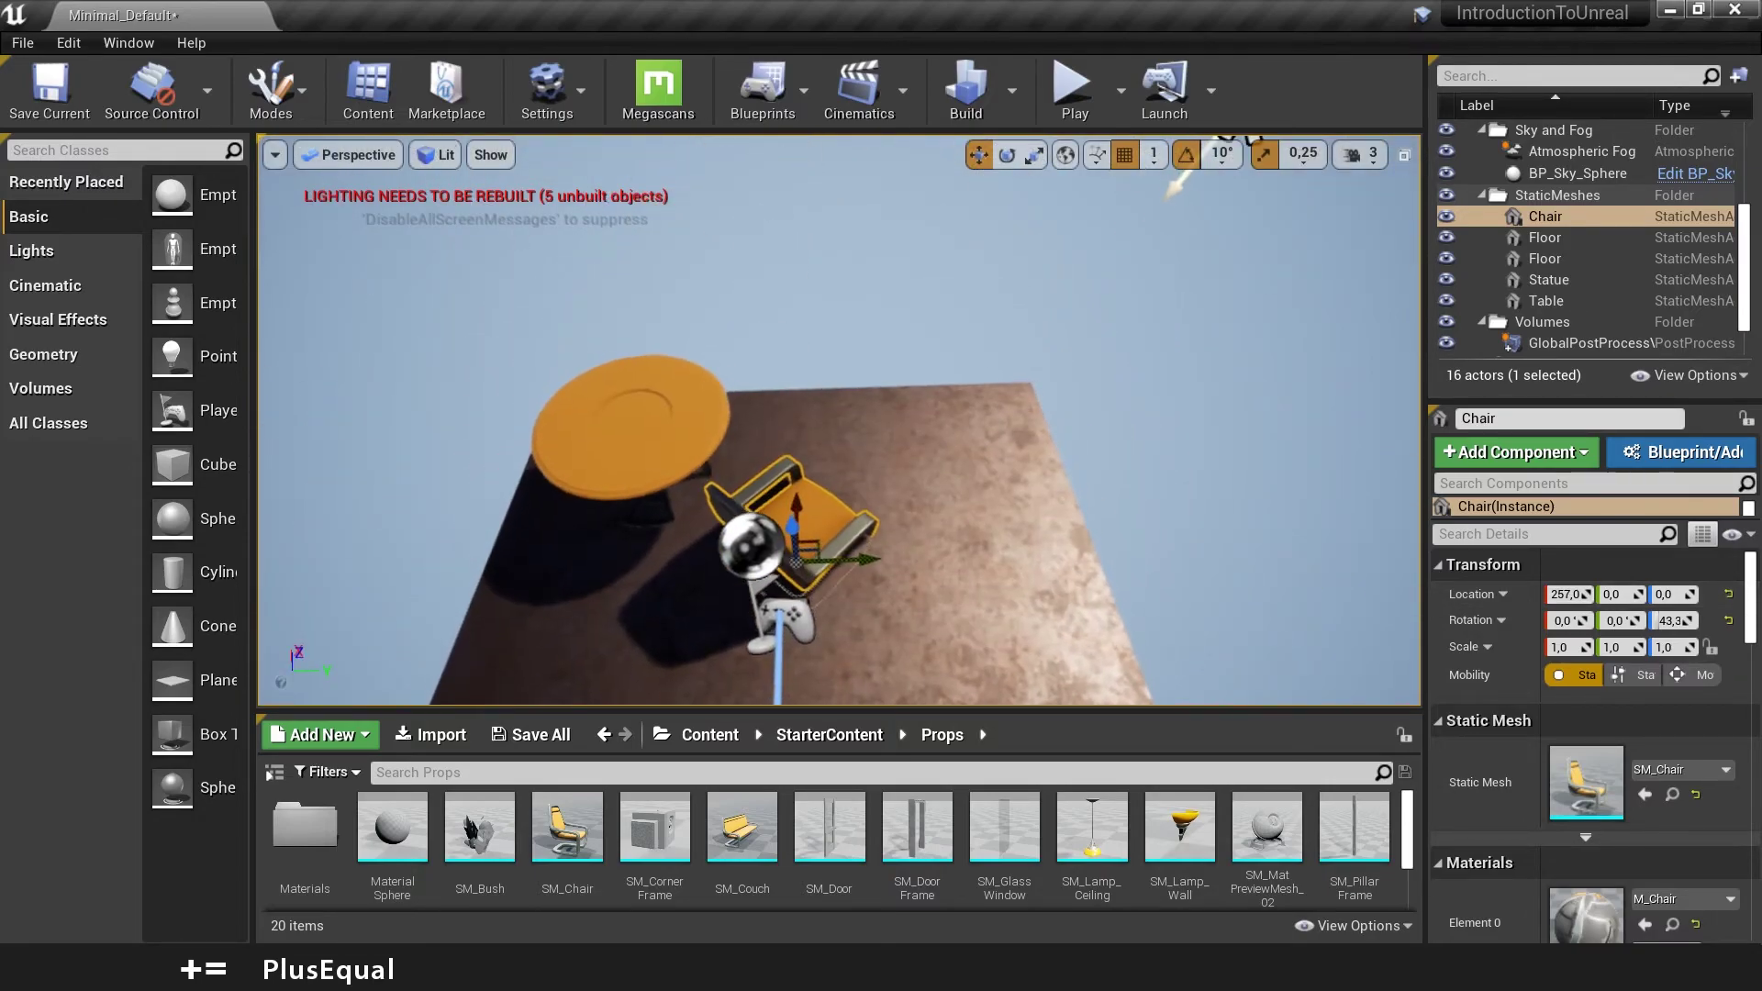
drag(1568, 595, 1624, 594)
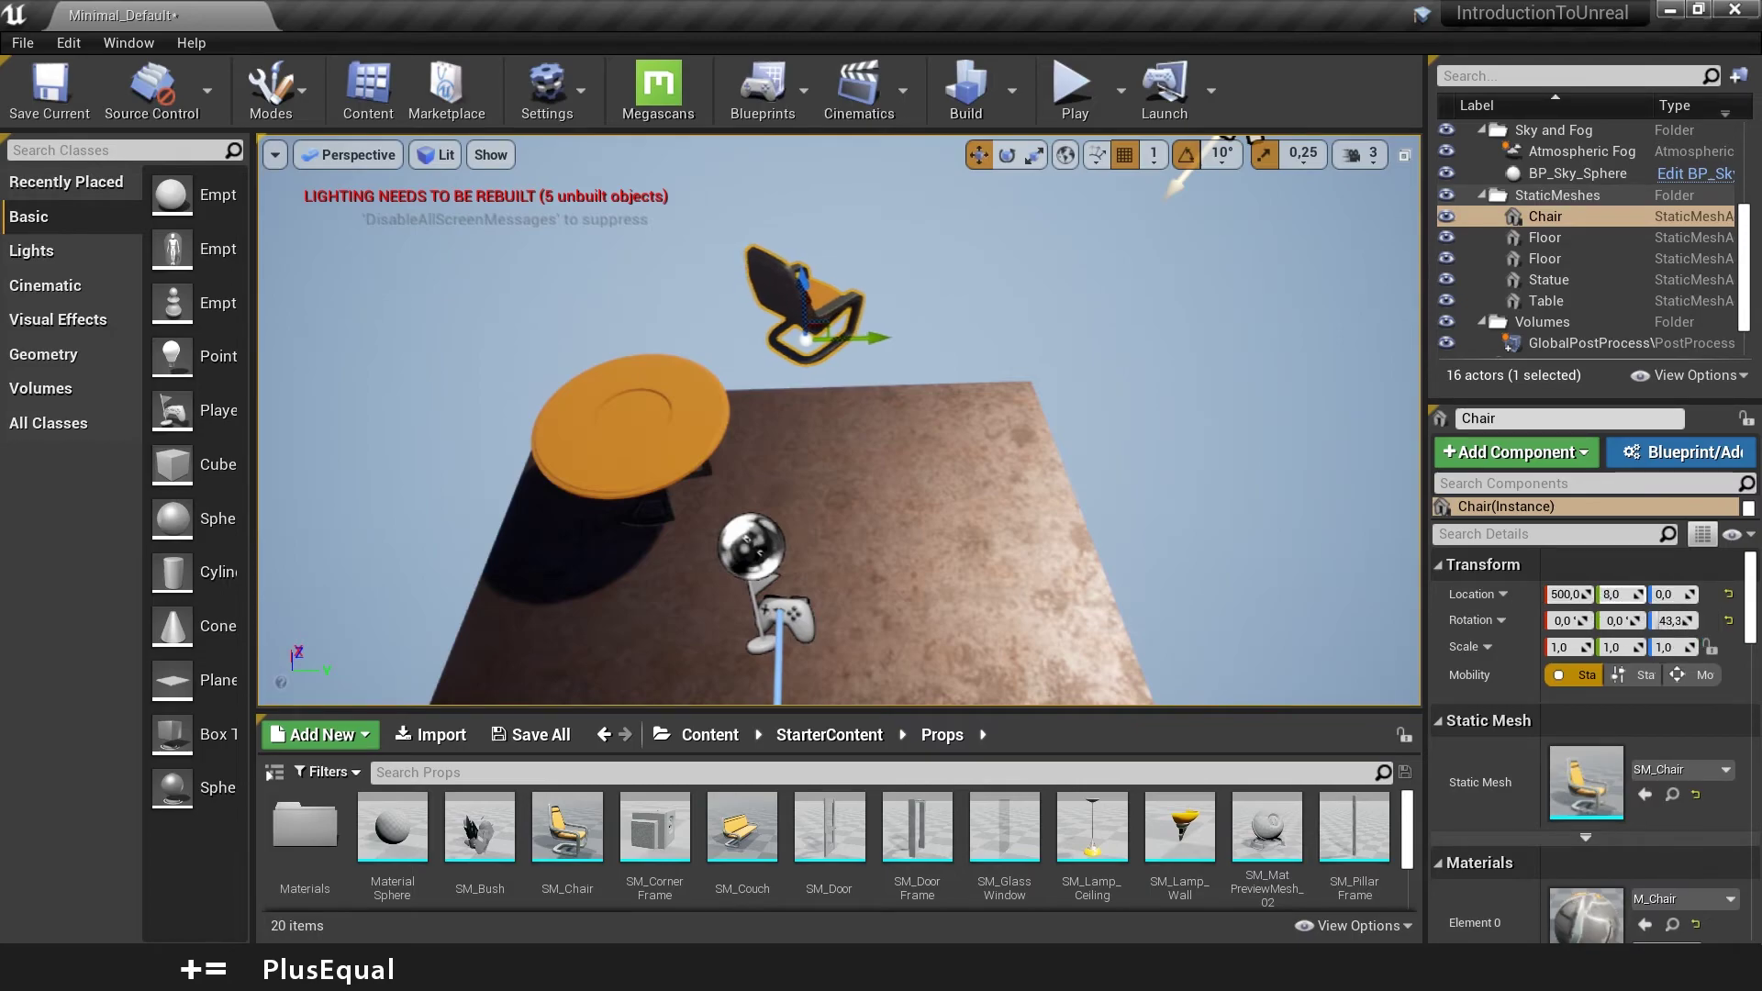
Set the chair's Y location to 6 and raise its Z location to 74
drag(1615, 594, 1665, 593)
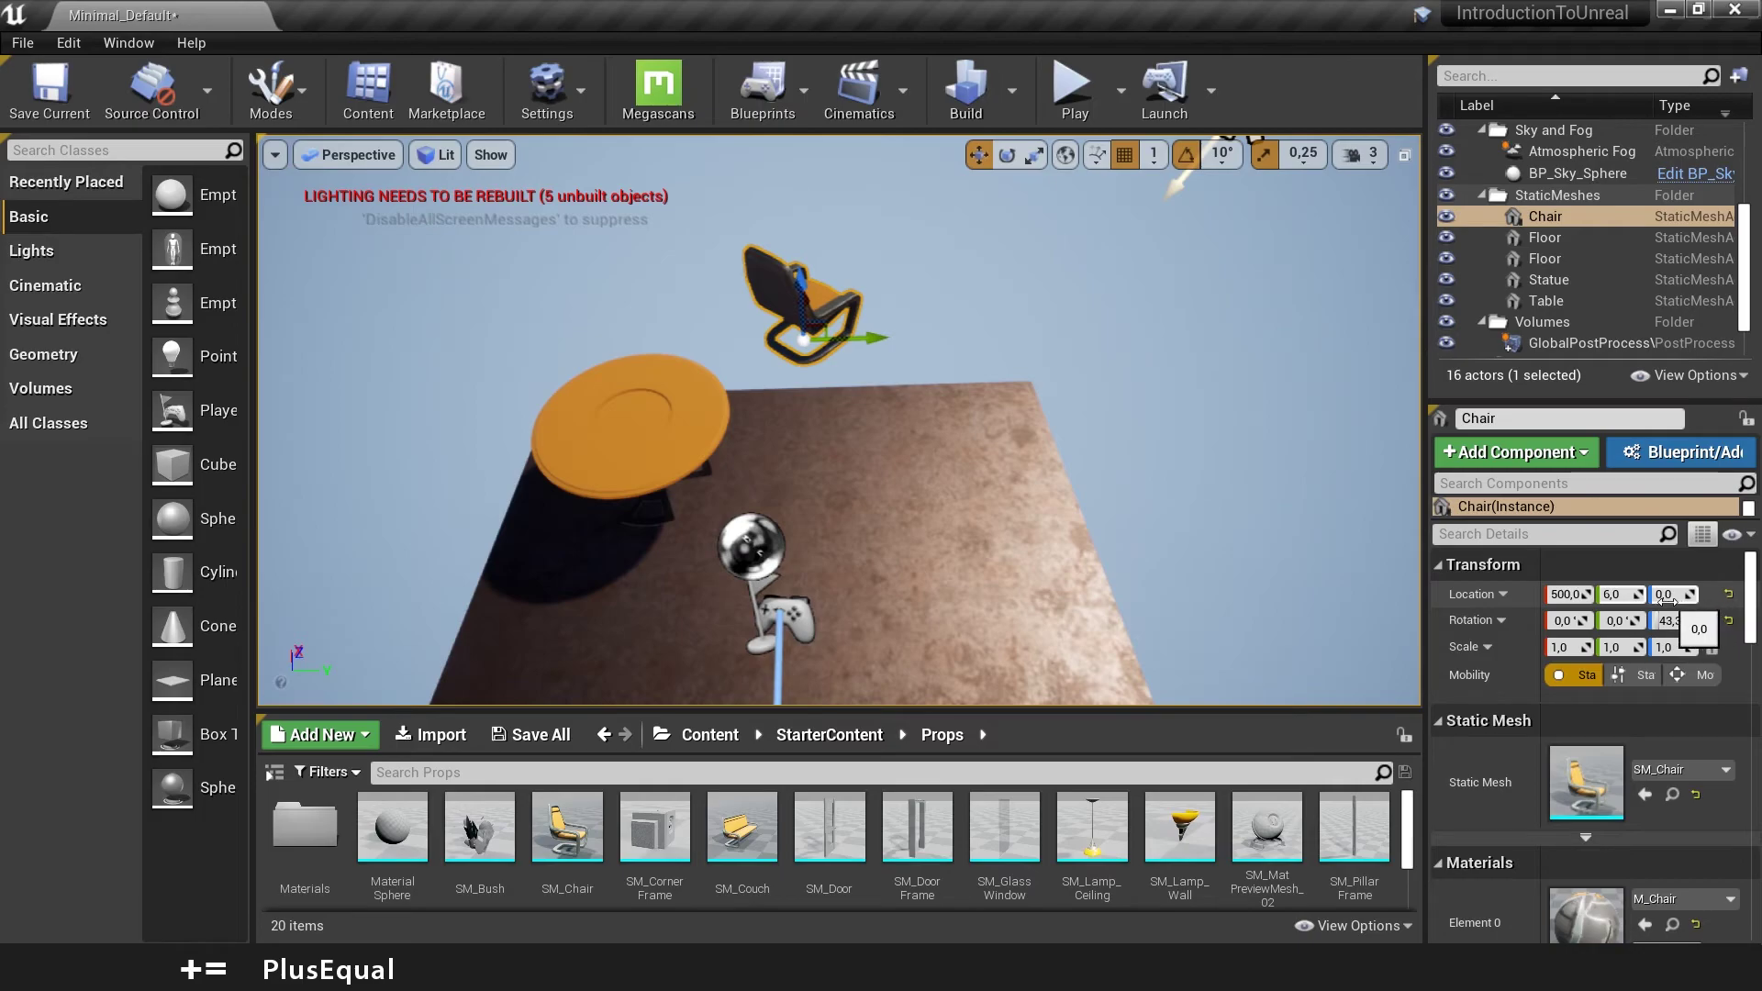
mouse_move(1215, 441)
alt+mouse_down()
mouse_move(1147, 339)
mouse_move(1215, 441)
alt+mouse_up()
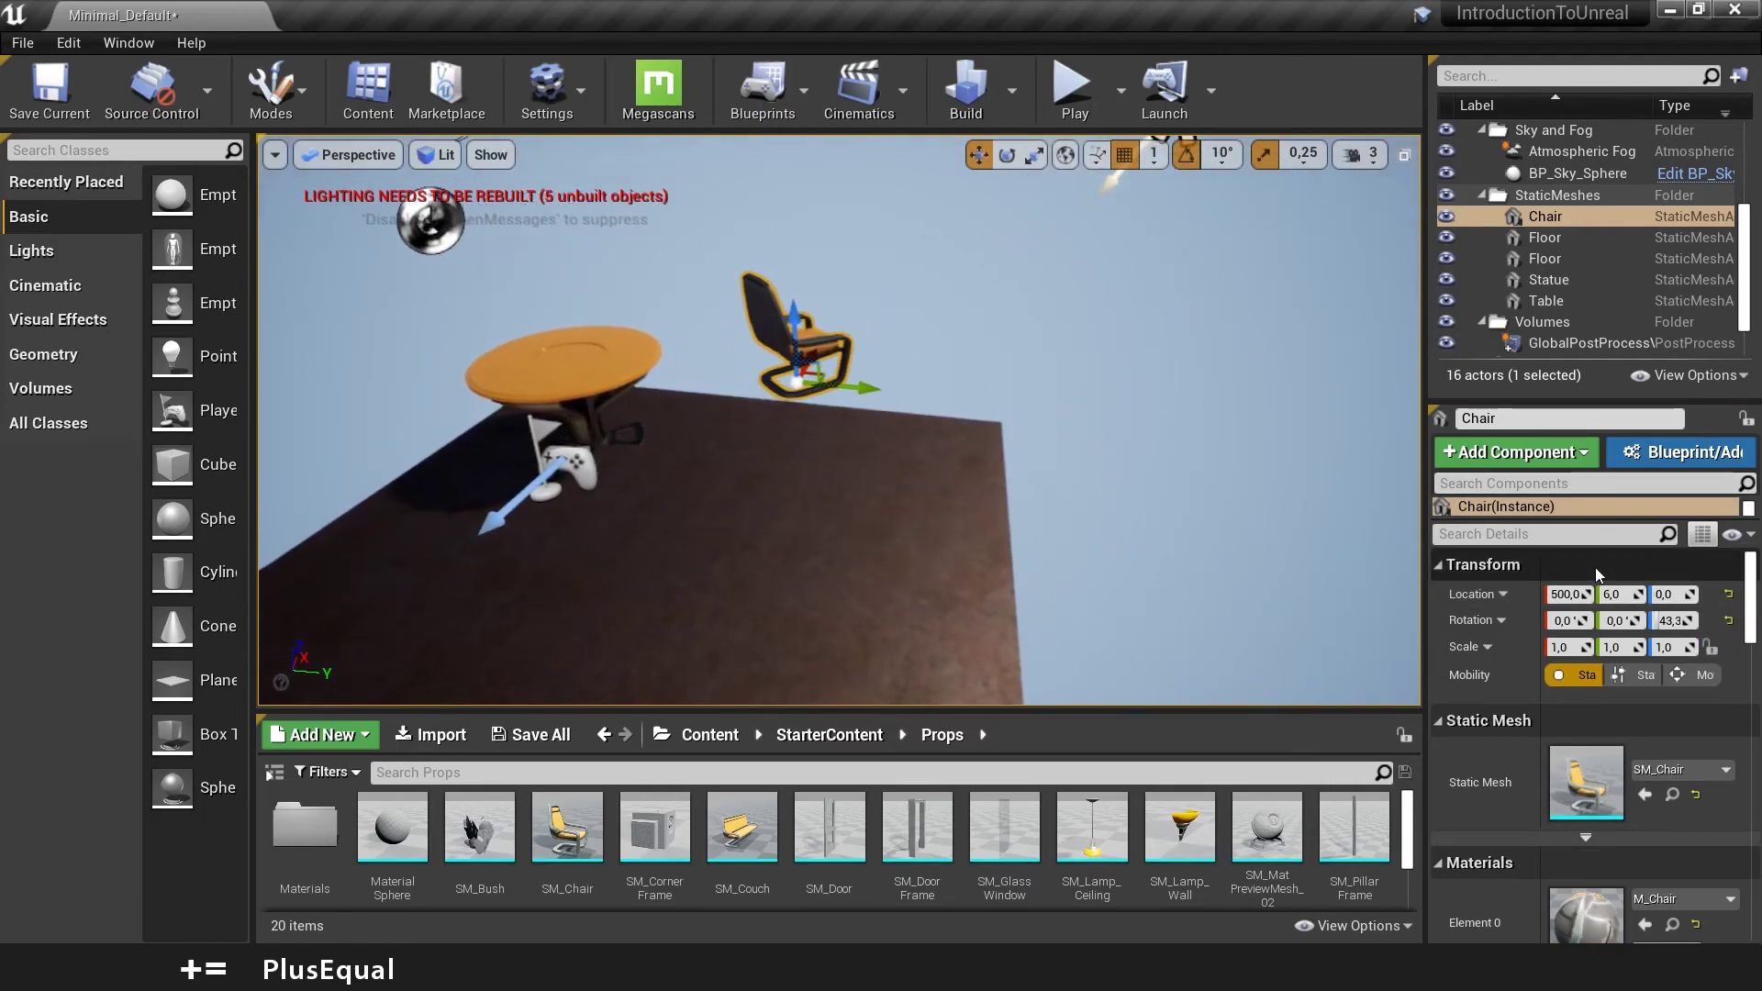
drag(1666, 594, 1725, 593)
key(f)
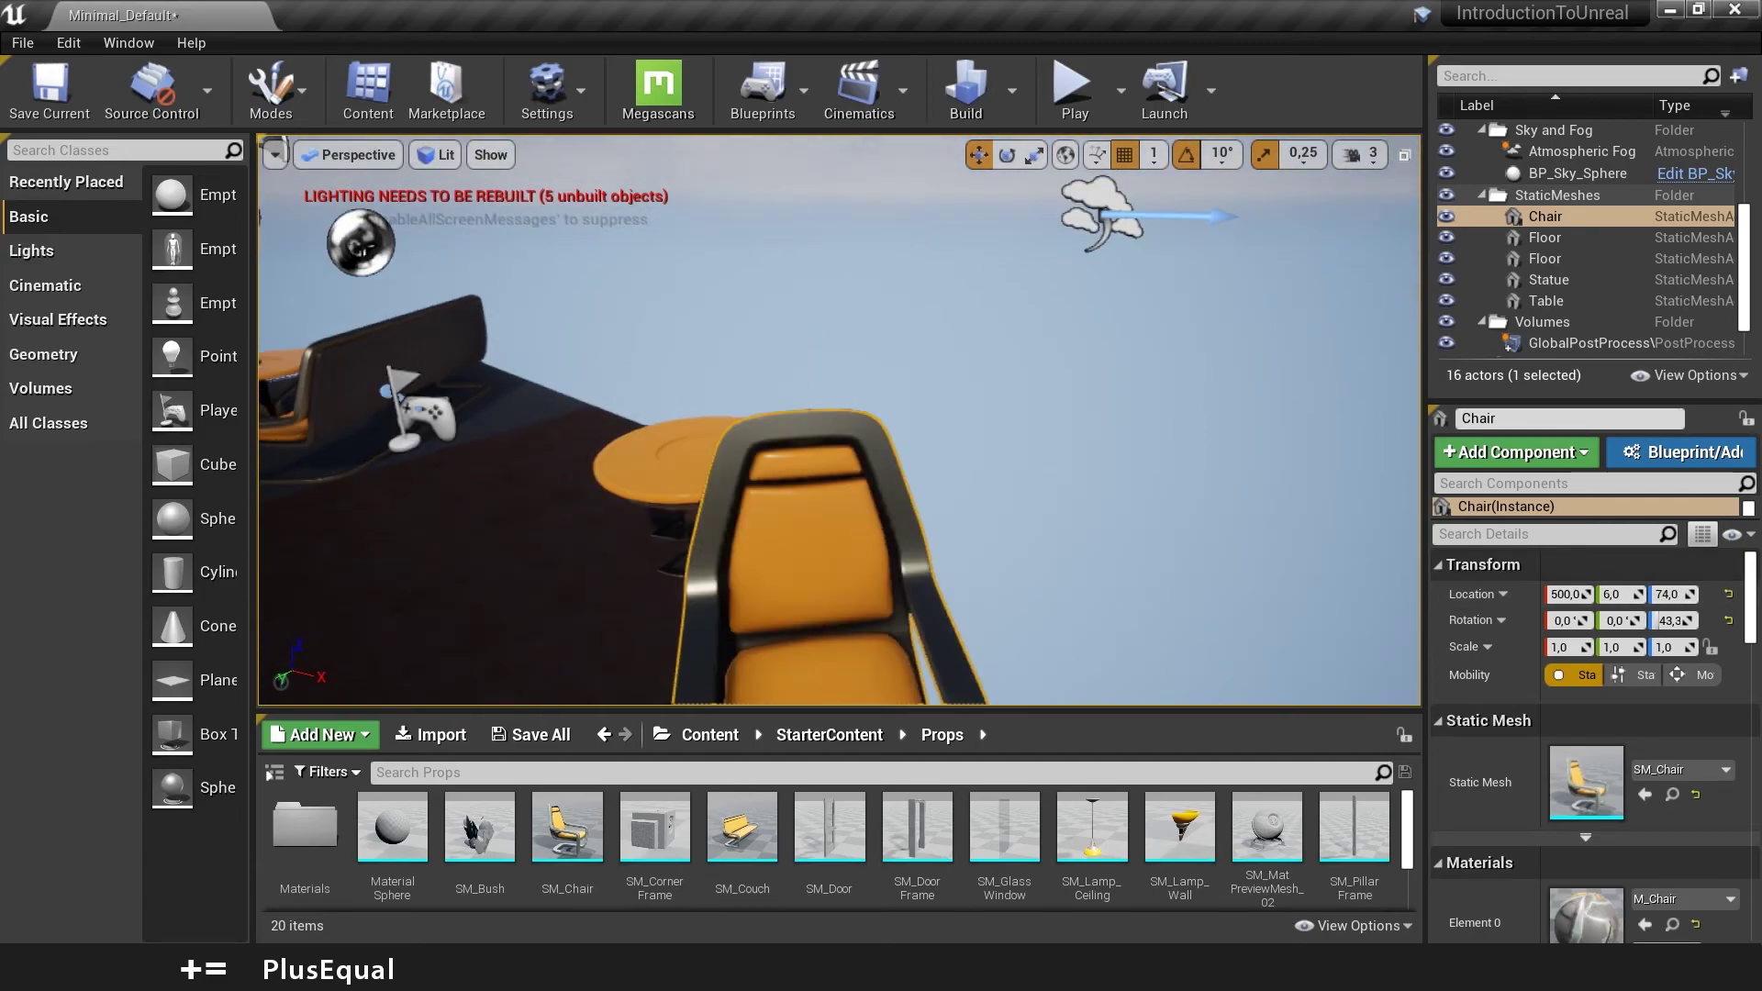
mouse_move(840, 420)
right_down()
mouse_move(881, 496)
mouse_move(835, 481)
mouse_move(849, 436)
mouse_move(872, 455)
mouse_move(826, 487)
mouse_move(827, 422)
mouse_move(780, 427)
mouse_move(854, 434)
right_up()
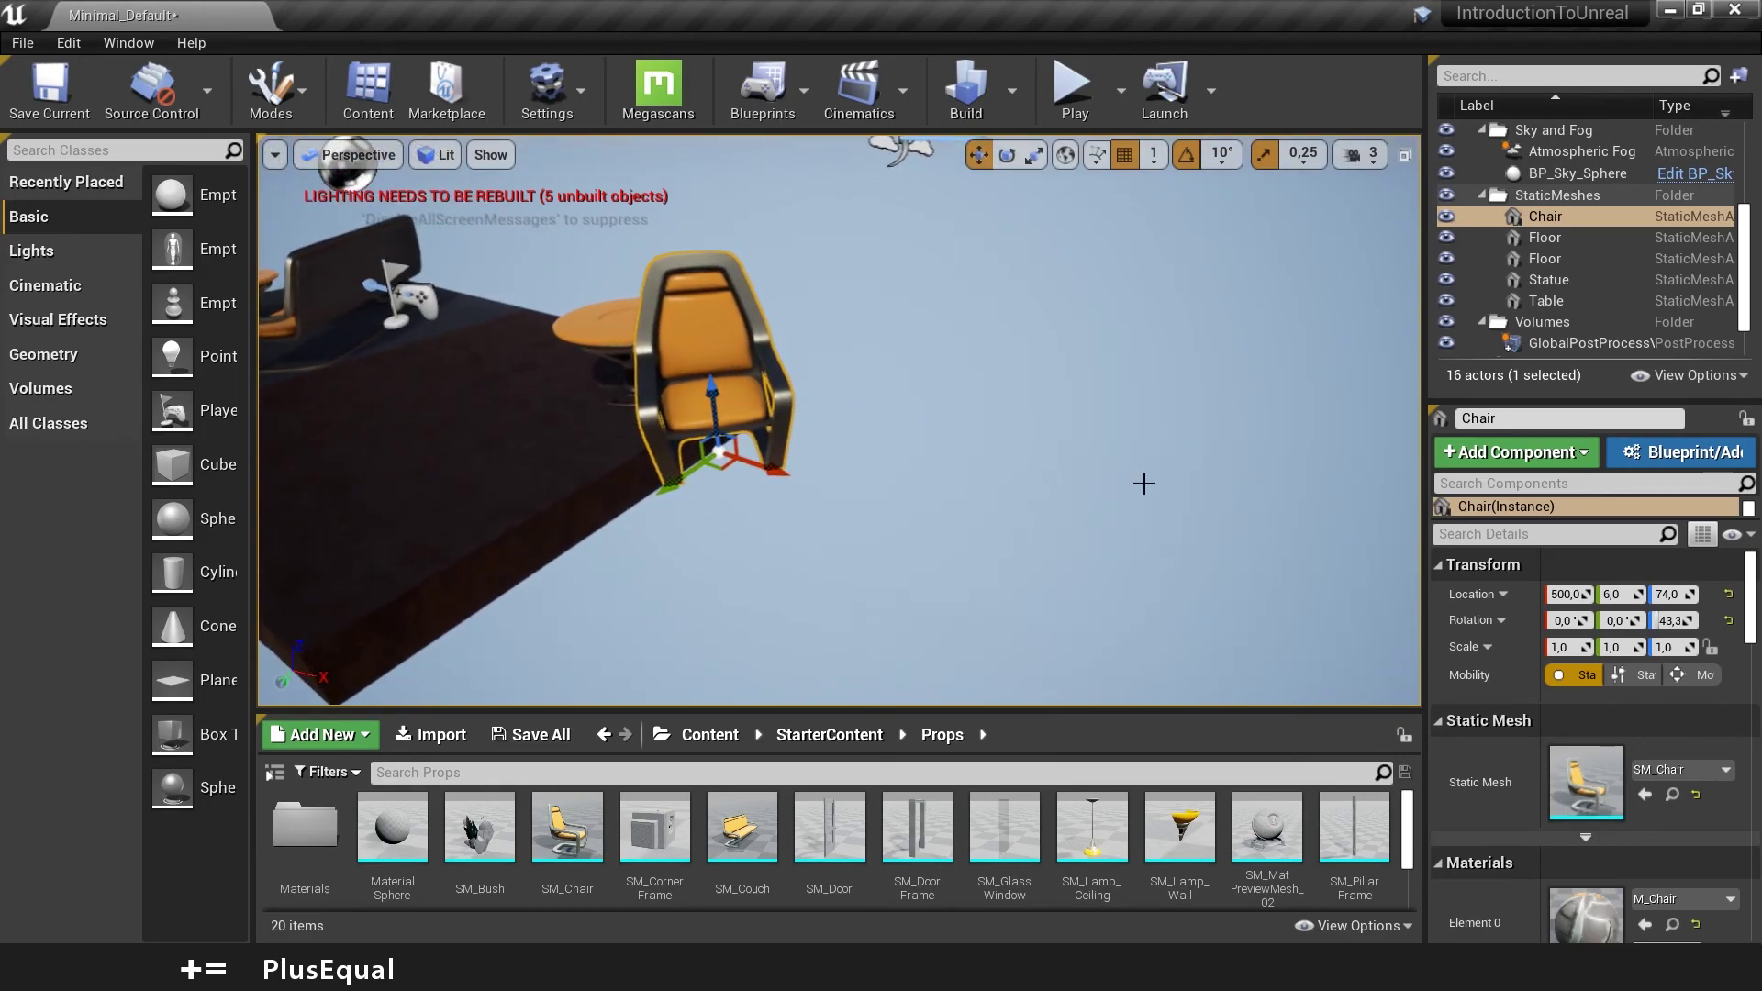